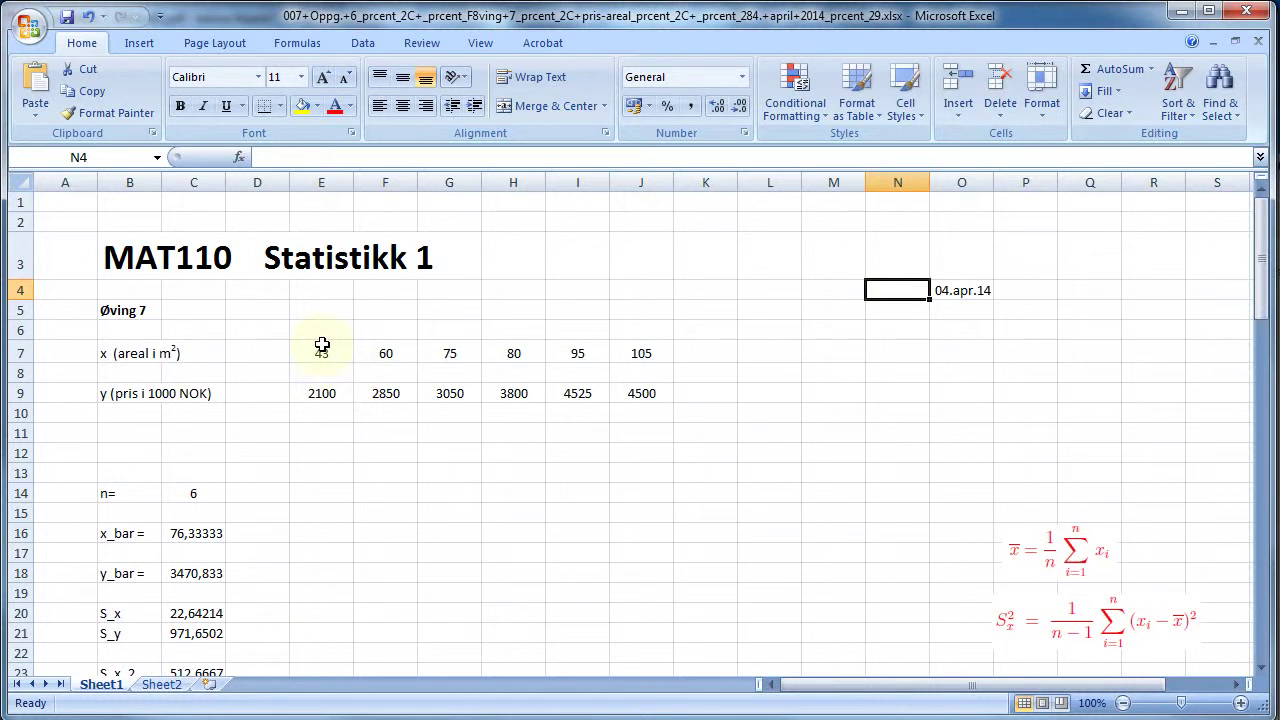
Insert a markers-only scatter chart of E7:J9 and move it to the right of the data table.
drag(322, 345, 646, 397)
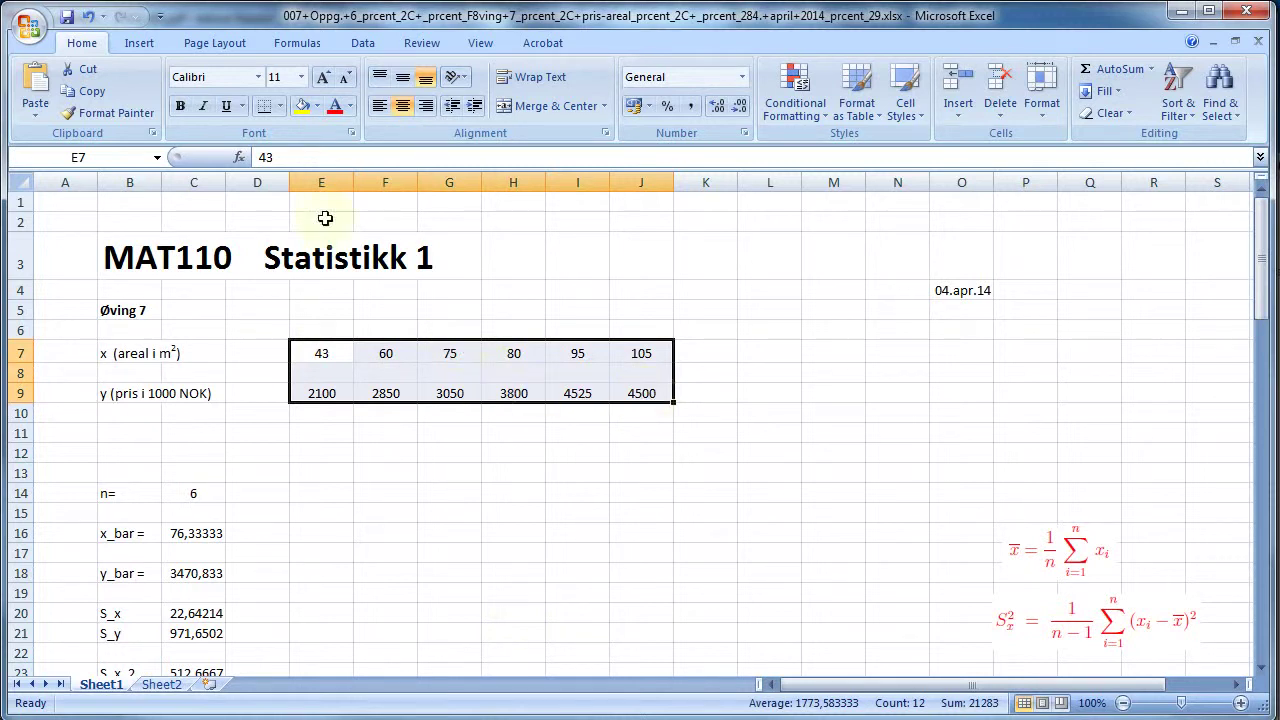
click(140, 45)
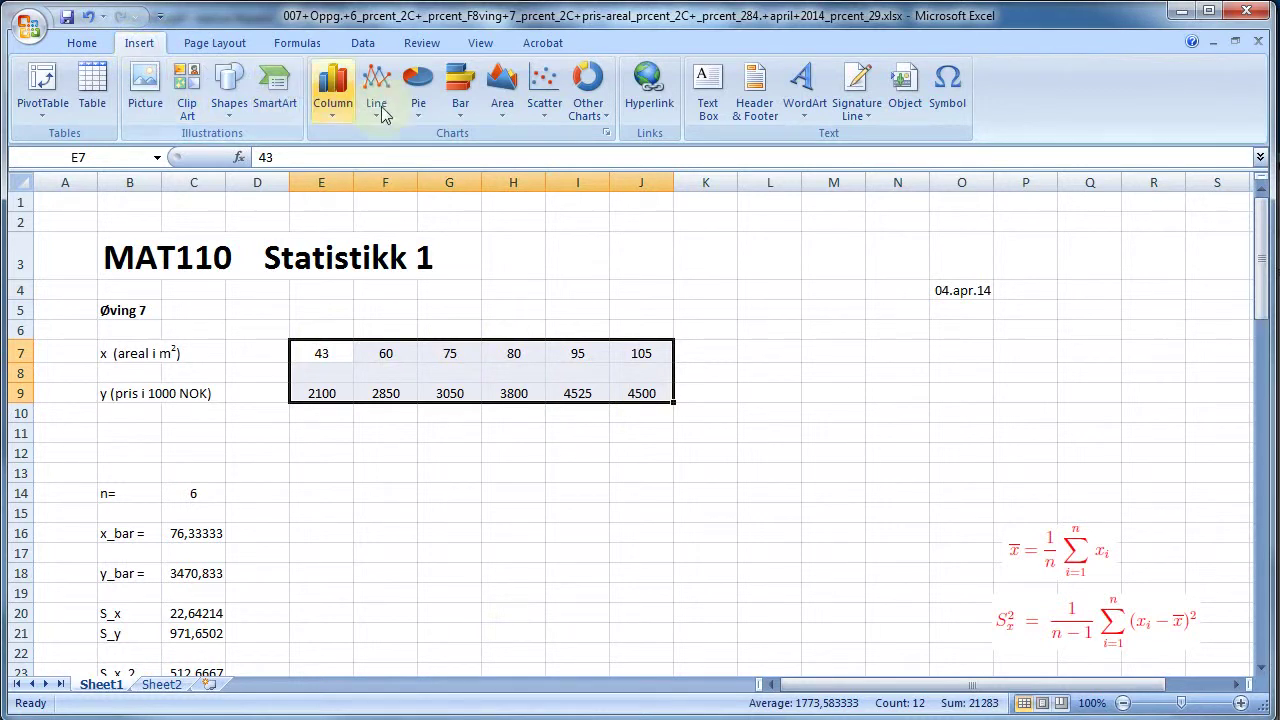
click(543, 120)
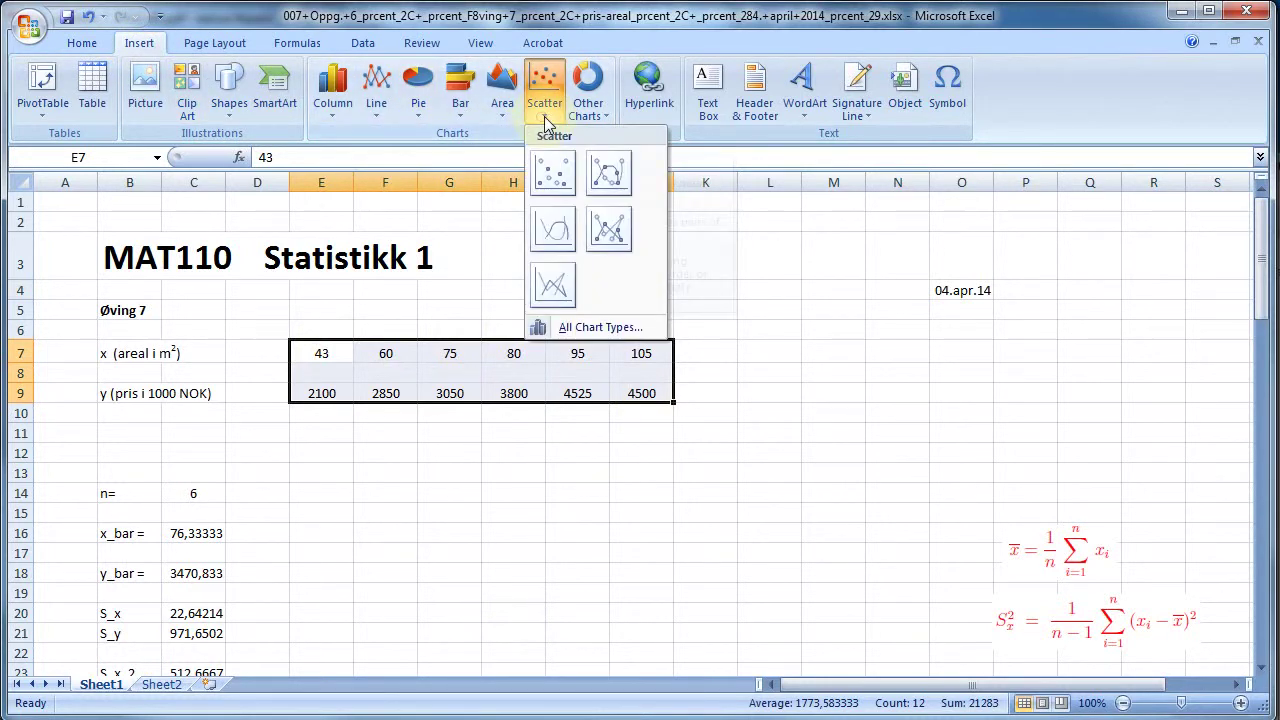
click(555, 182)
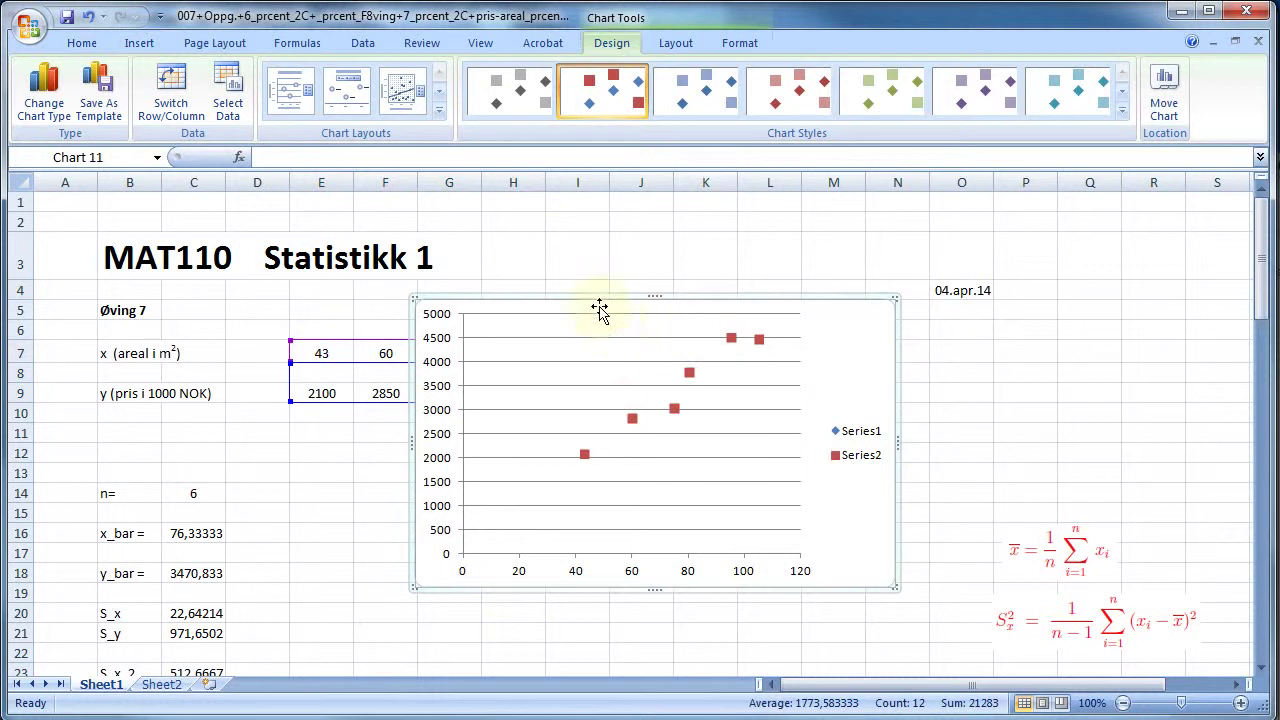
drag(598, 303, 884, 253)
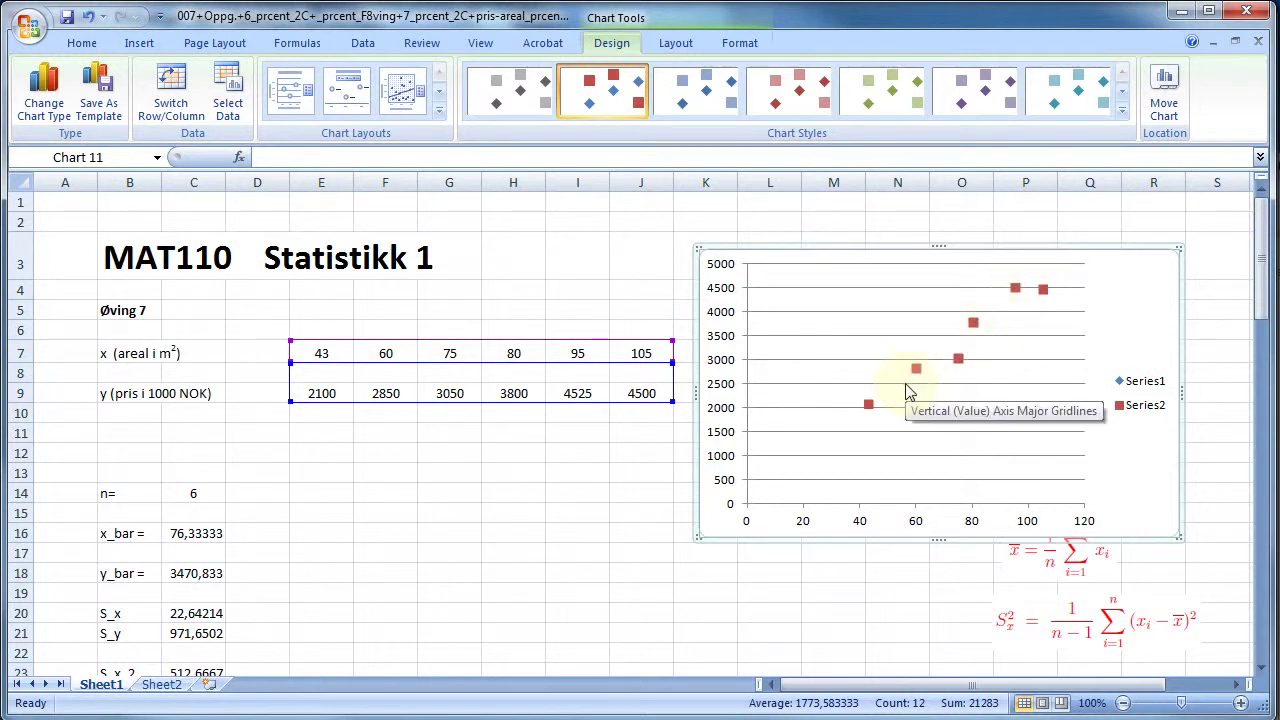
mouse_move(916, 369)
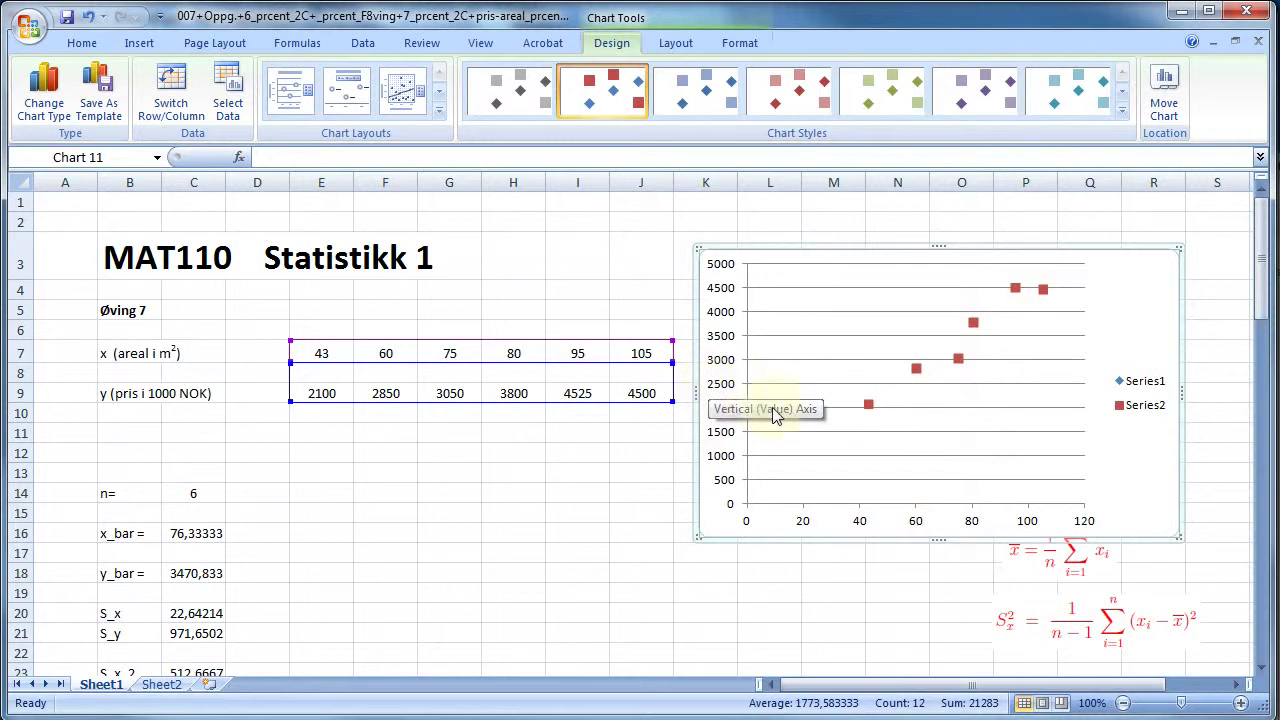
click(918, 369)
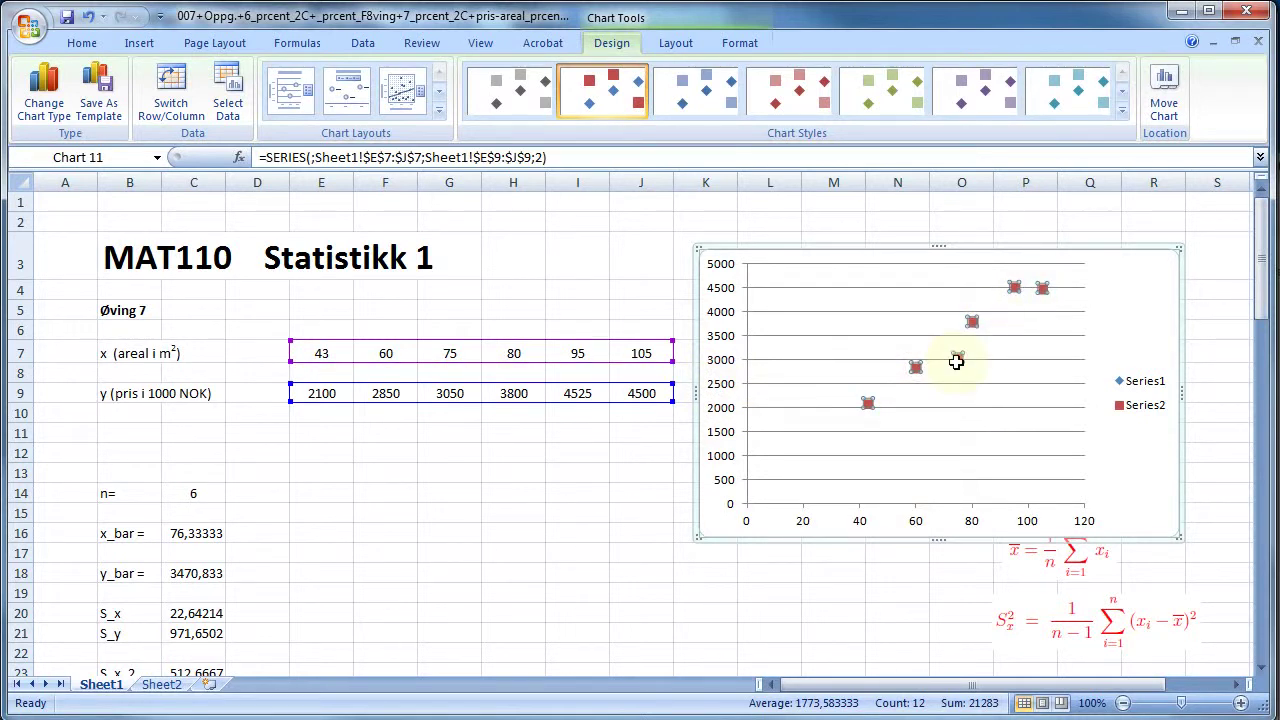
Add a linear trendline showing its equation (y = 41,658x + 290,94) and R² (0,9423) on the chart.
right_click(912, 368)
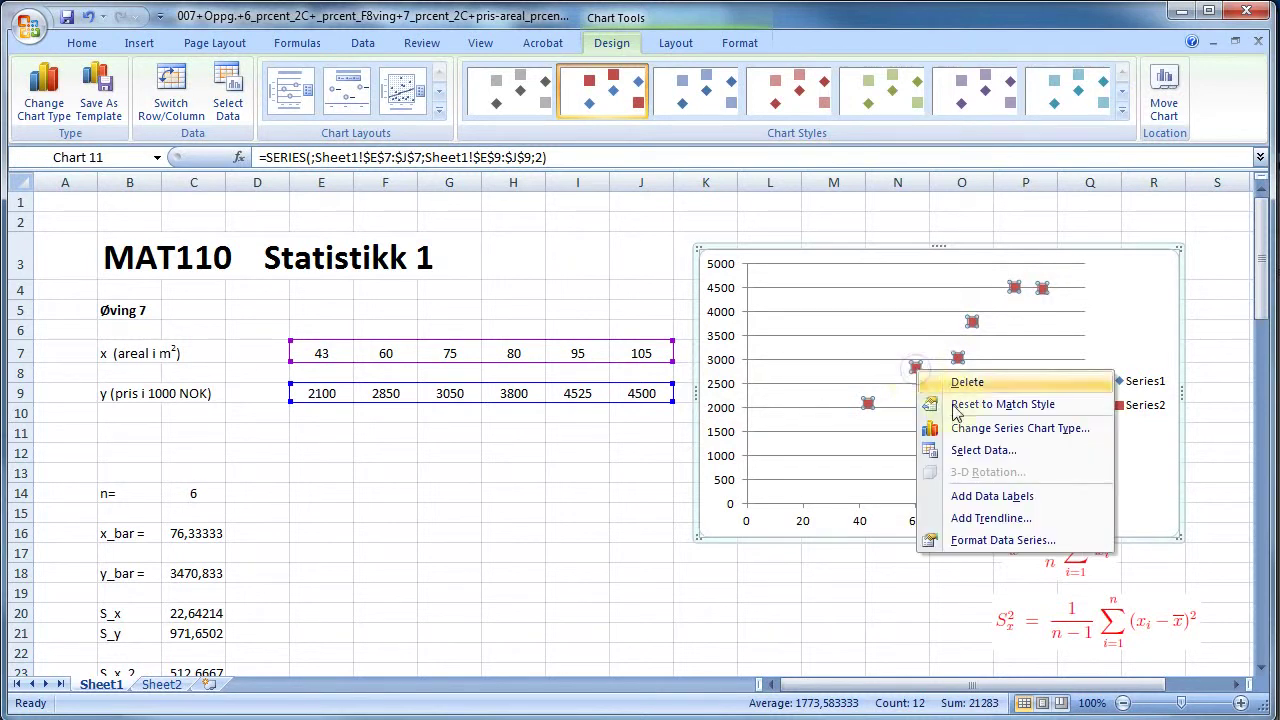
click(1016, 520)
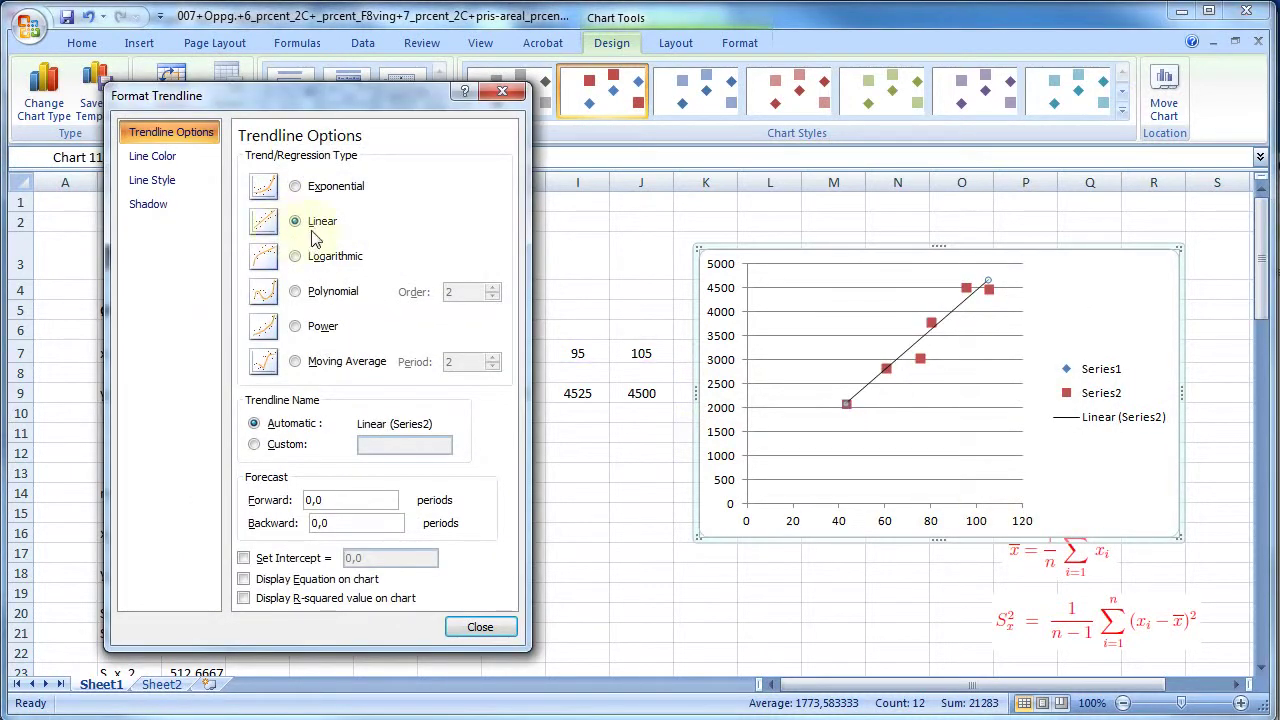
click(244, 580)
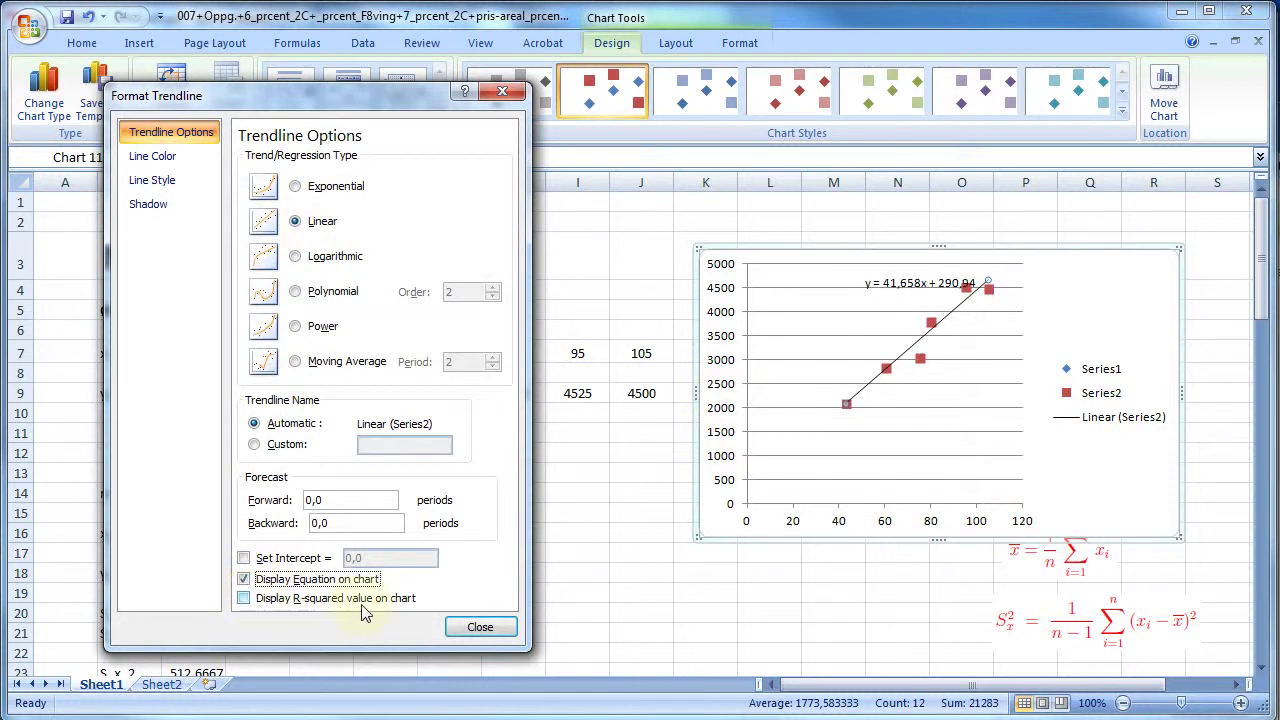
click(244, 599)
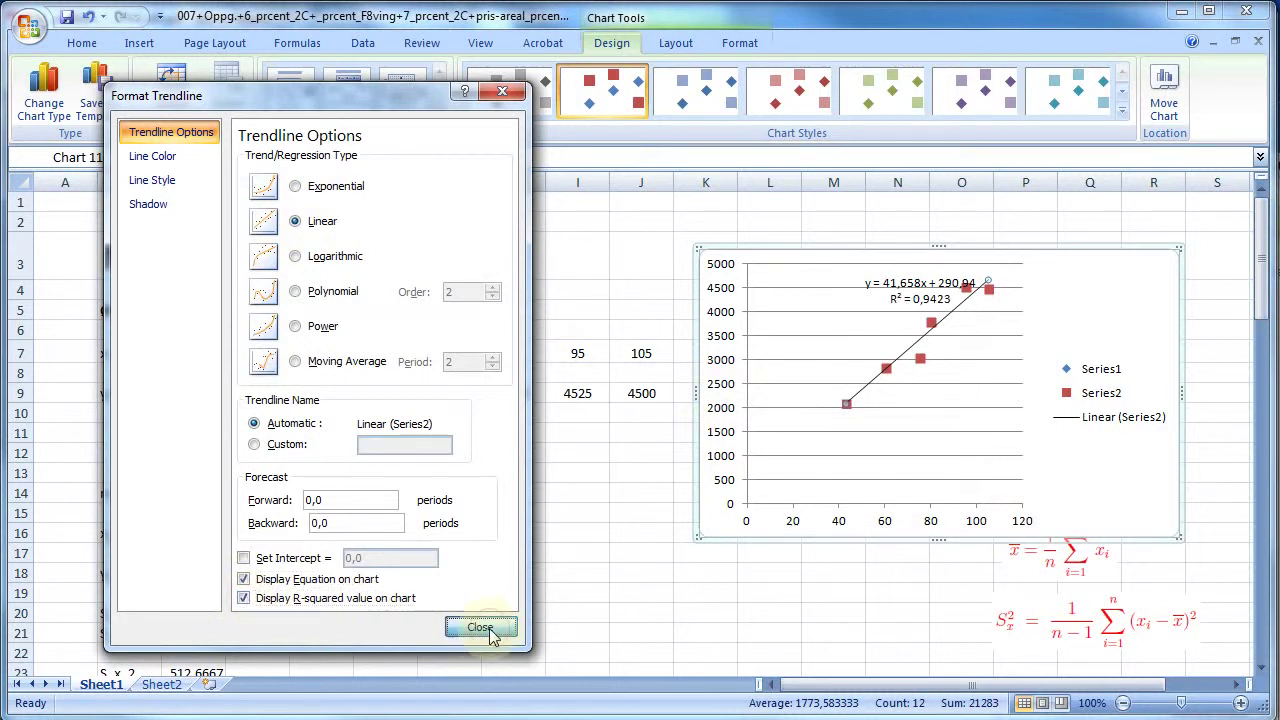
click(481, 627)
click(900, 275)
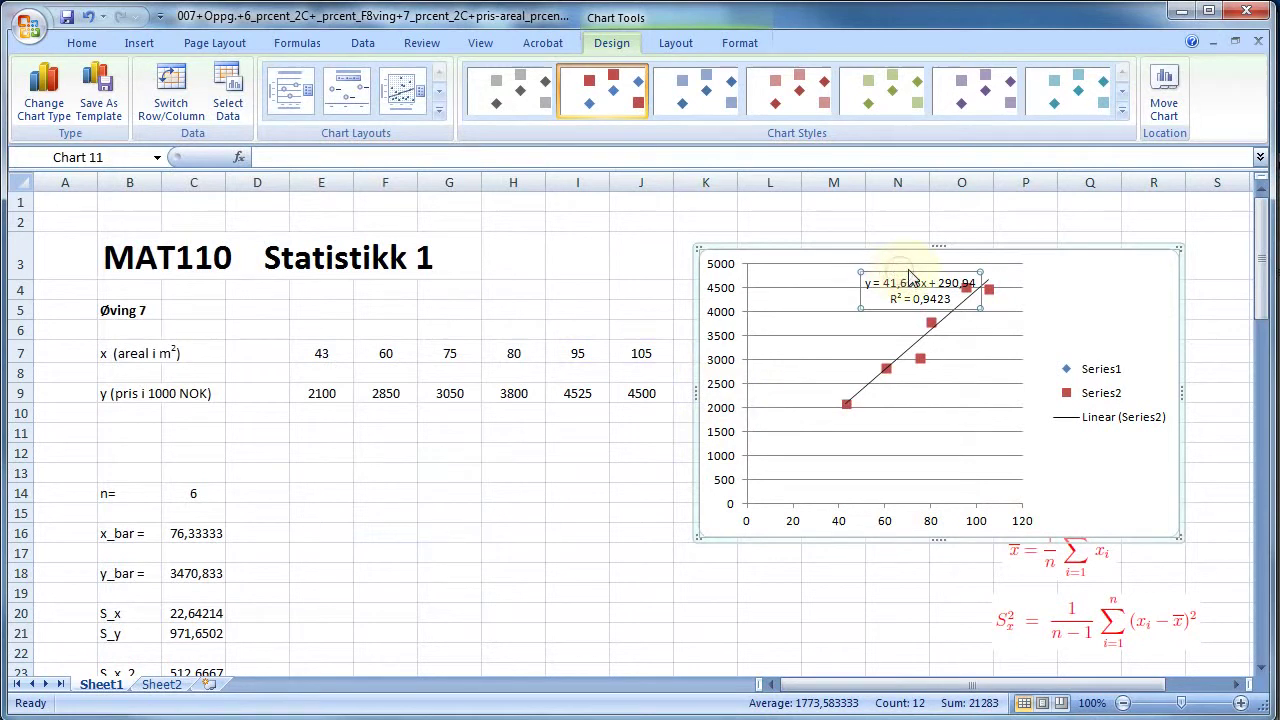
Make the equation and R² label bold at size 16 and position it below the trendline, lower right.
drag(903, 277, 951, 434)
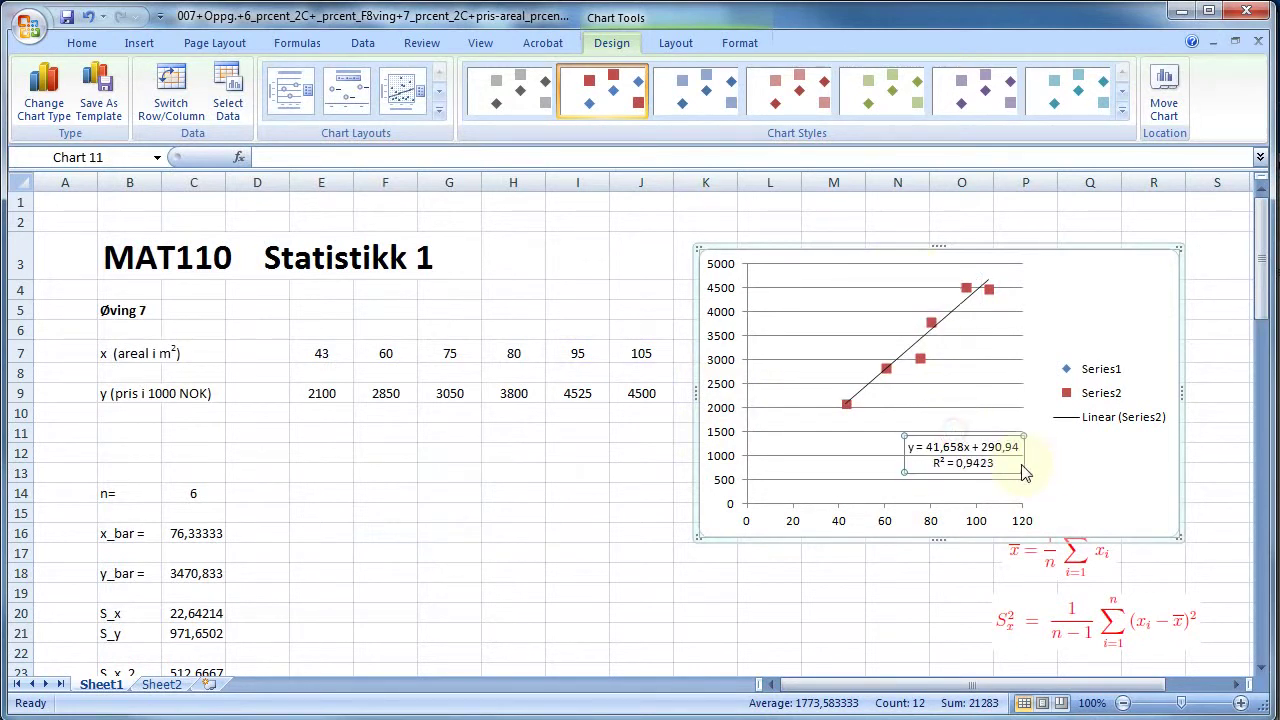
click(925, 447)
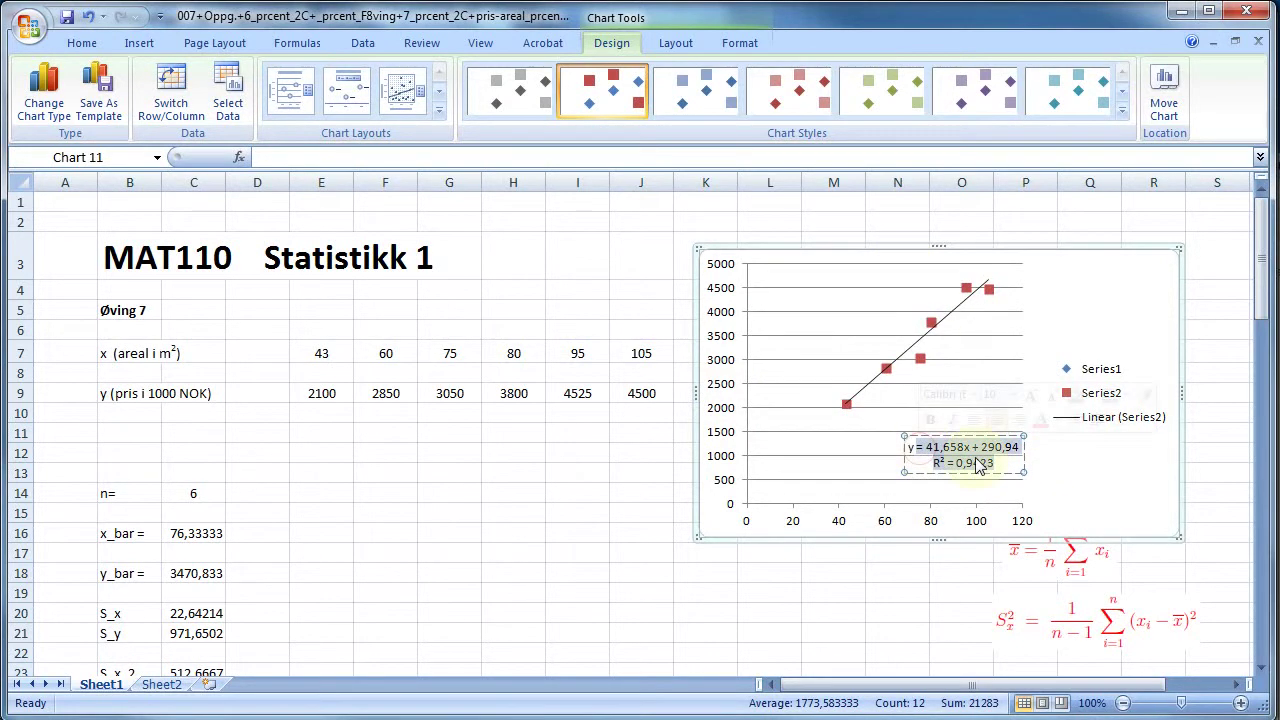
drag(911, 447, 1000, 470)
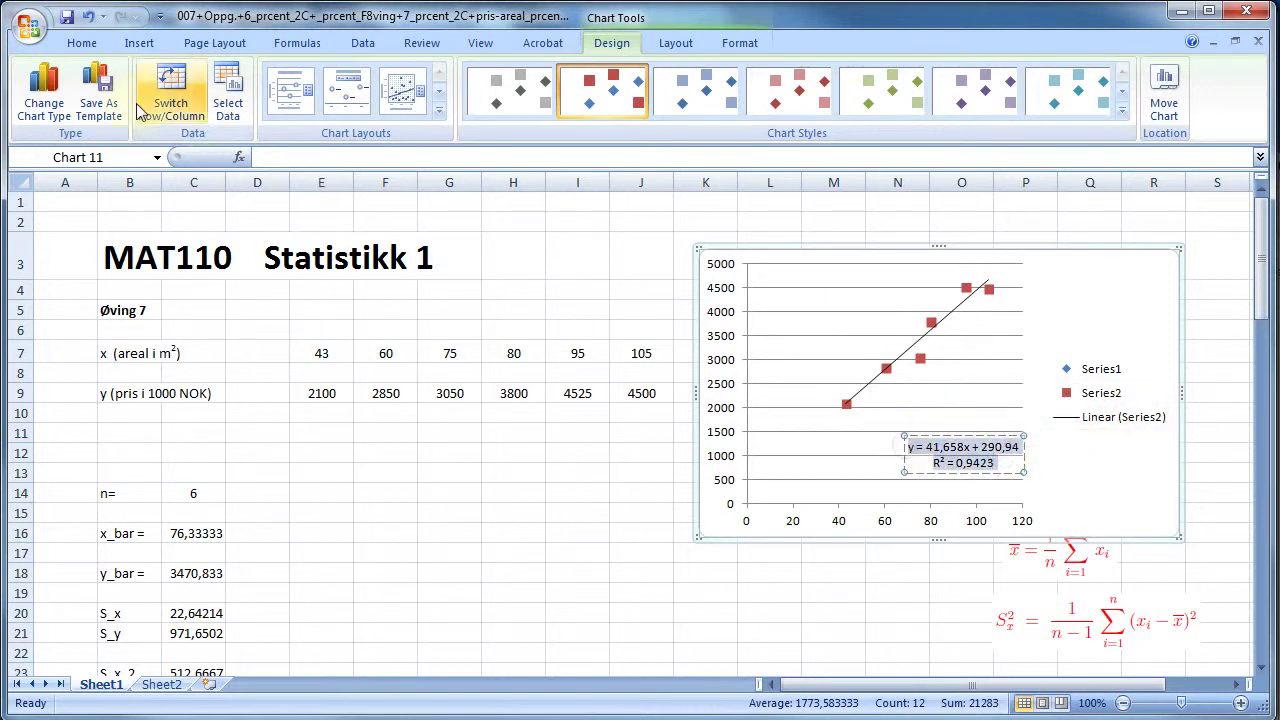
click(82, 43)
click(180, 106)
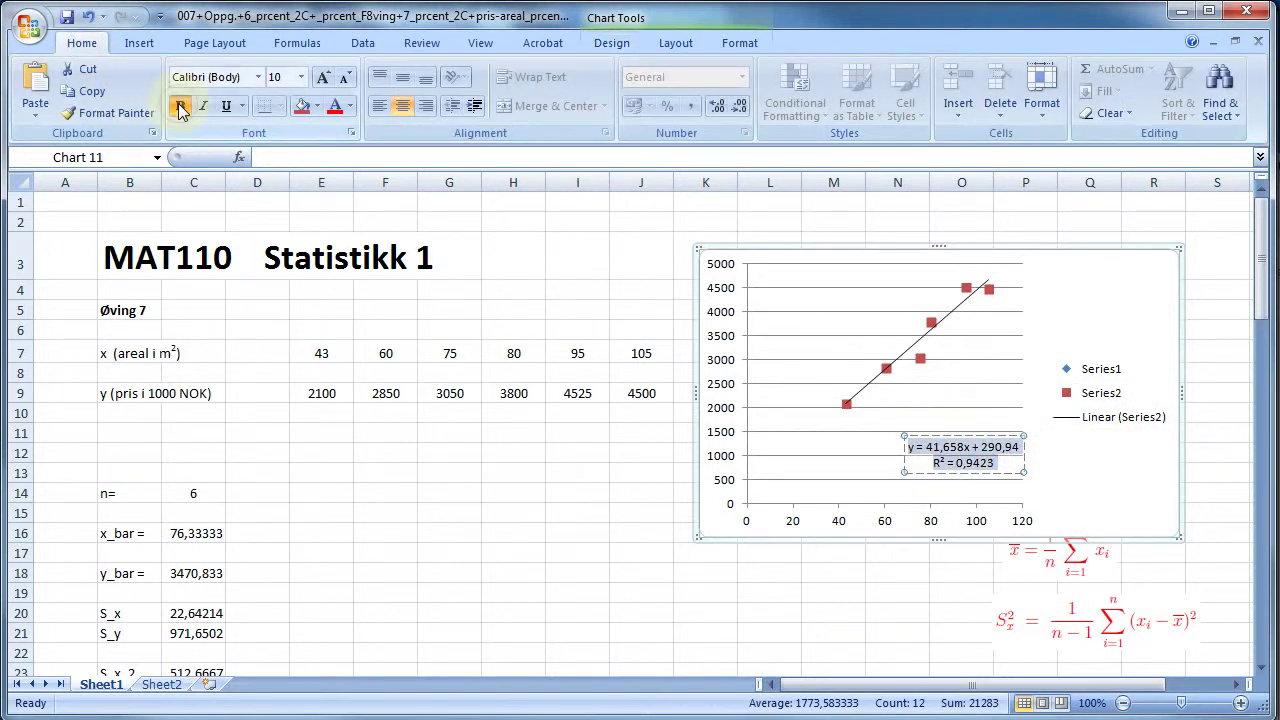
click(302, 78)
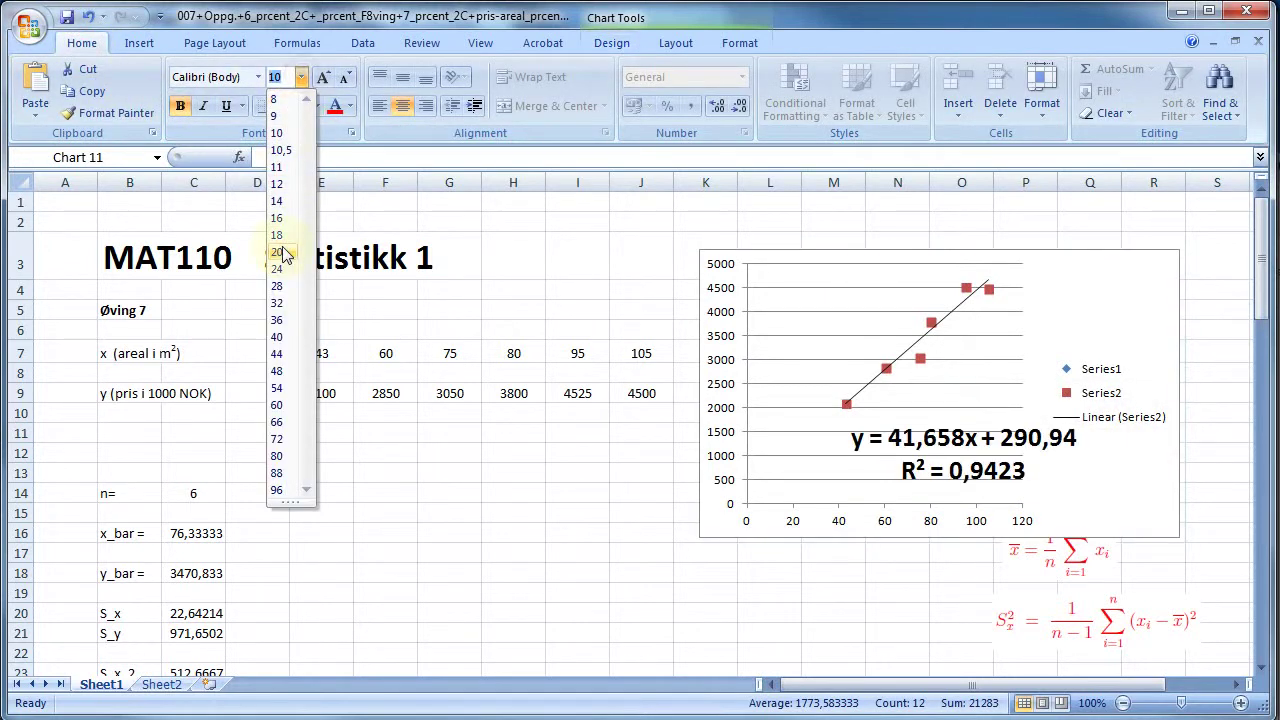
click(277, 252)
click(301, 80)
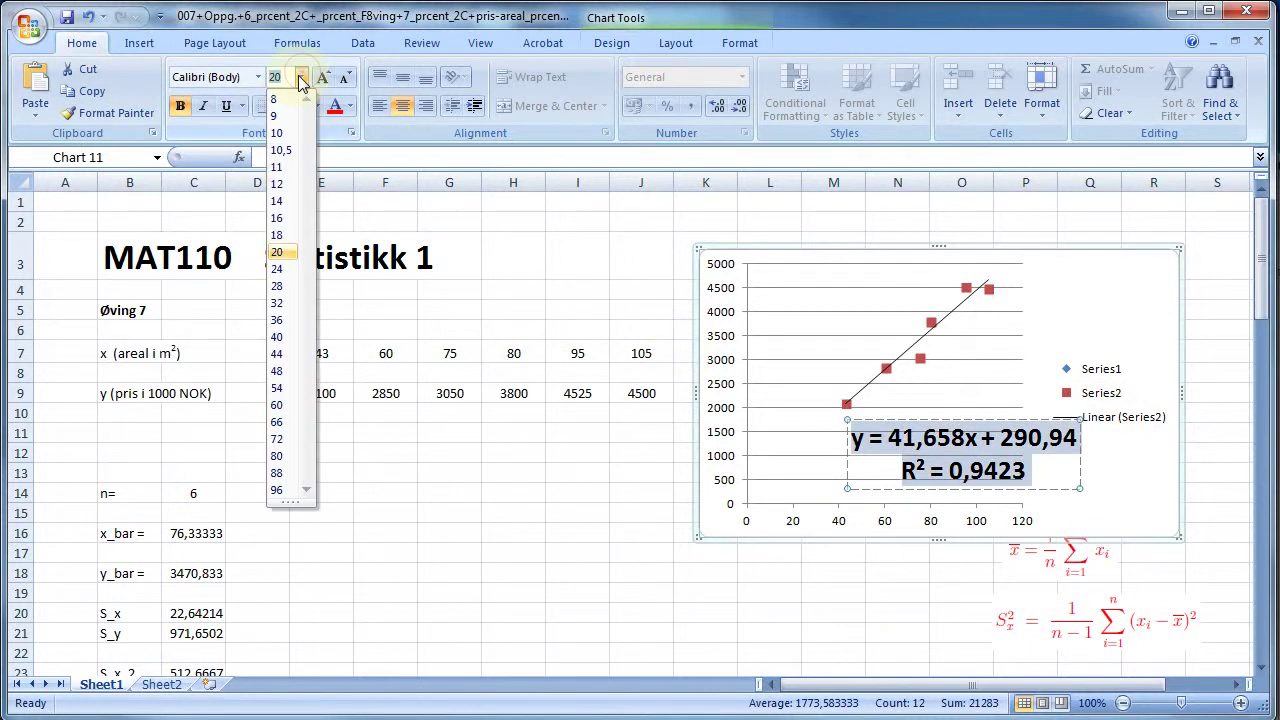
click(277, 218)
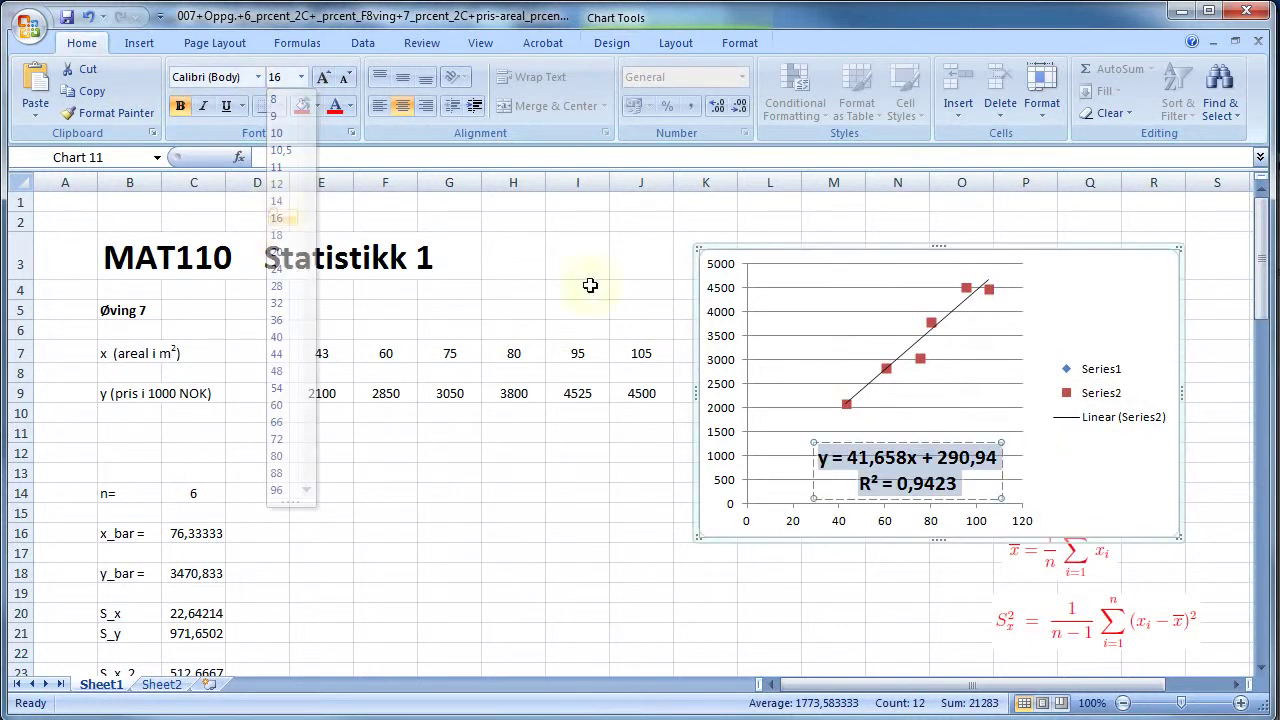
drag(910, 452, 950, 434)
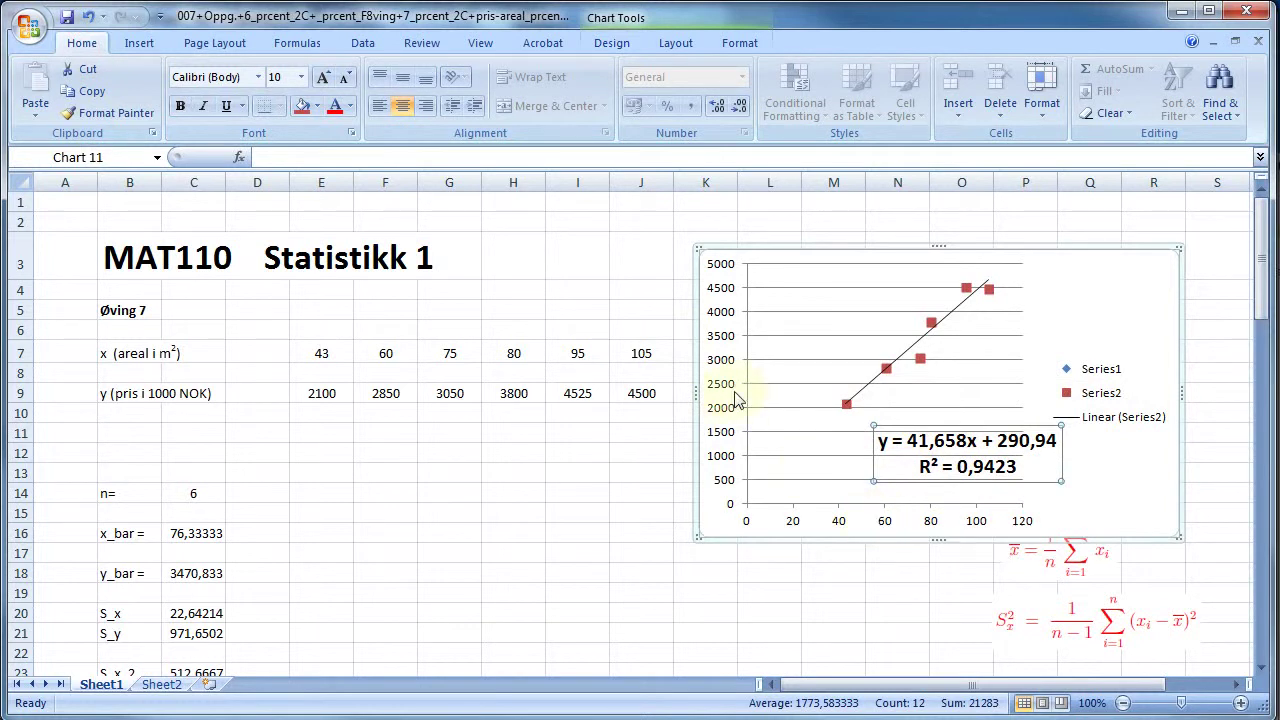
click(1103, 289)
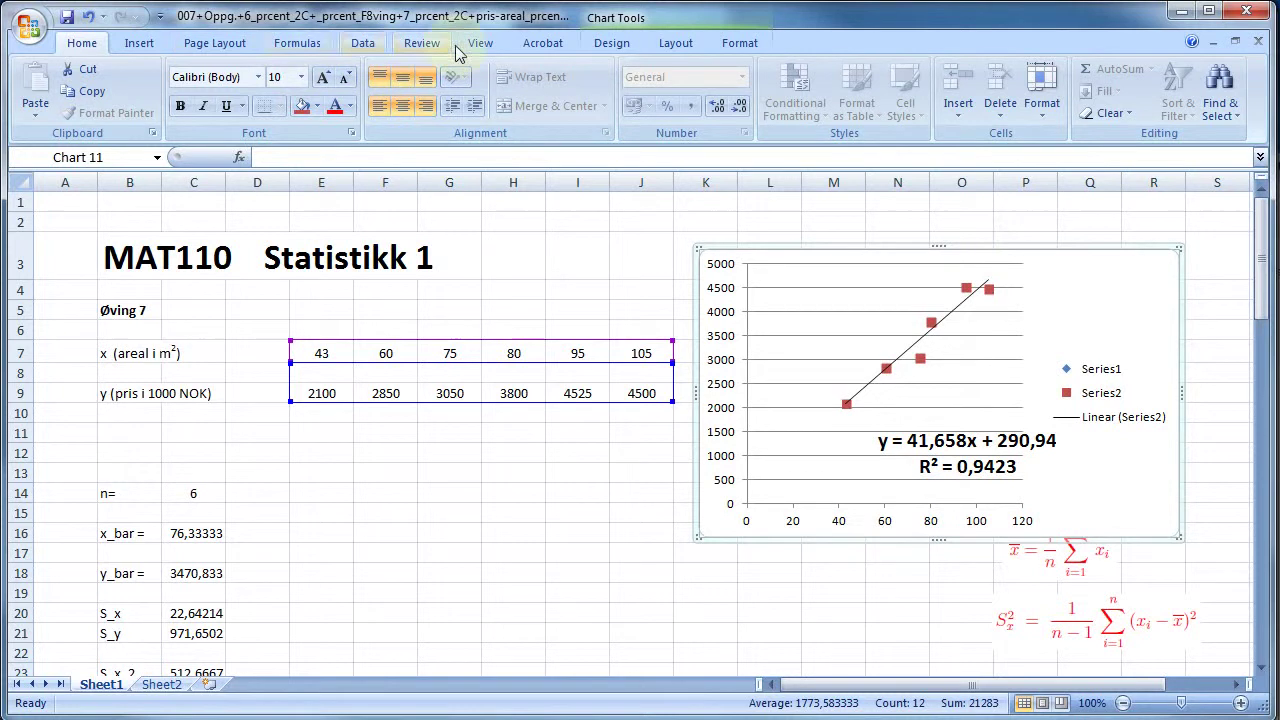
Add a centred overlay title to the chart.
click(608, 43)
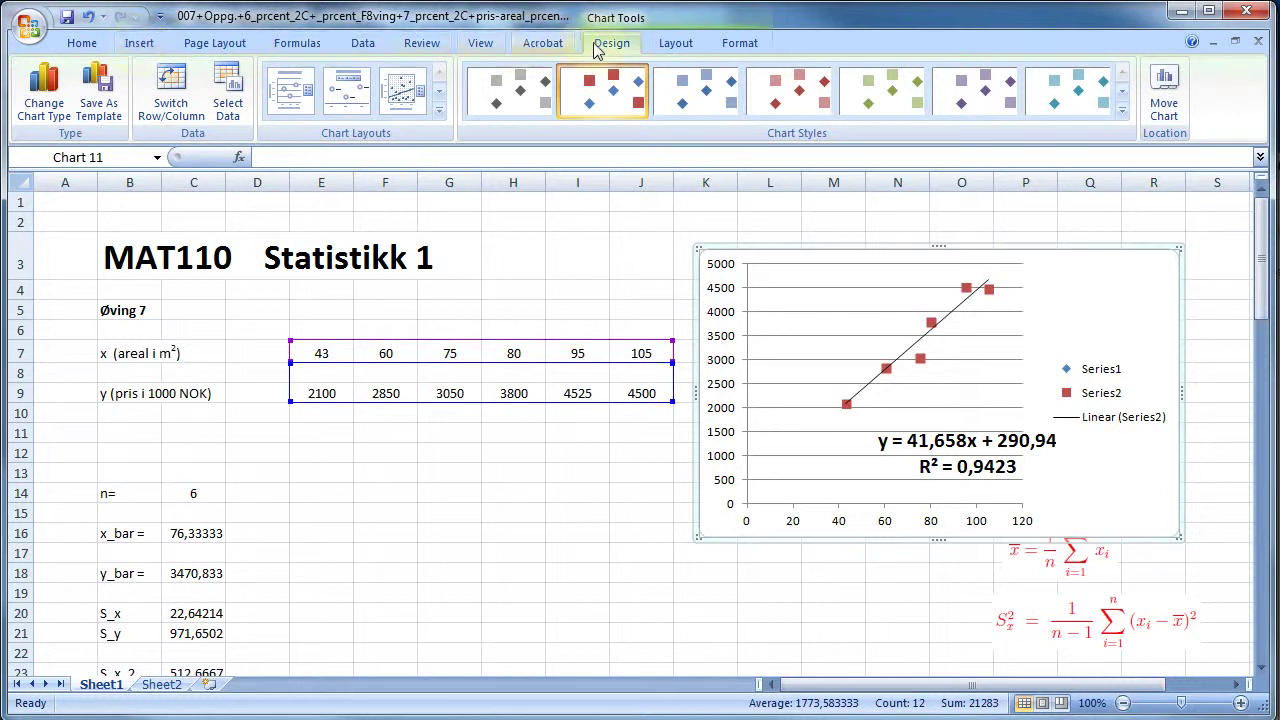
click(670, 43)
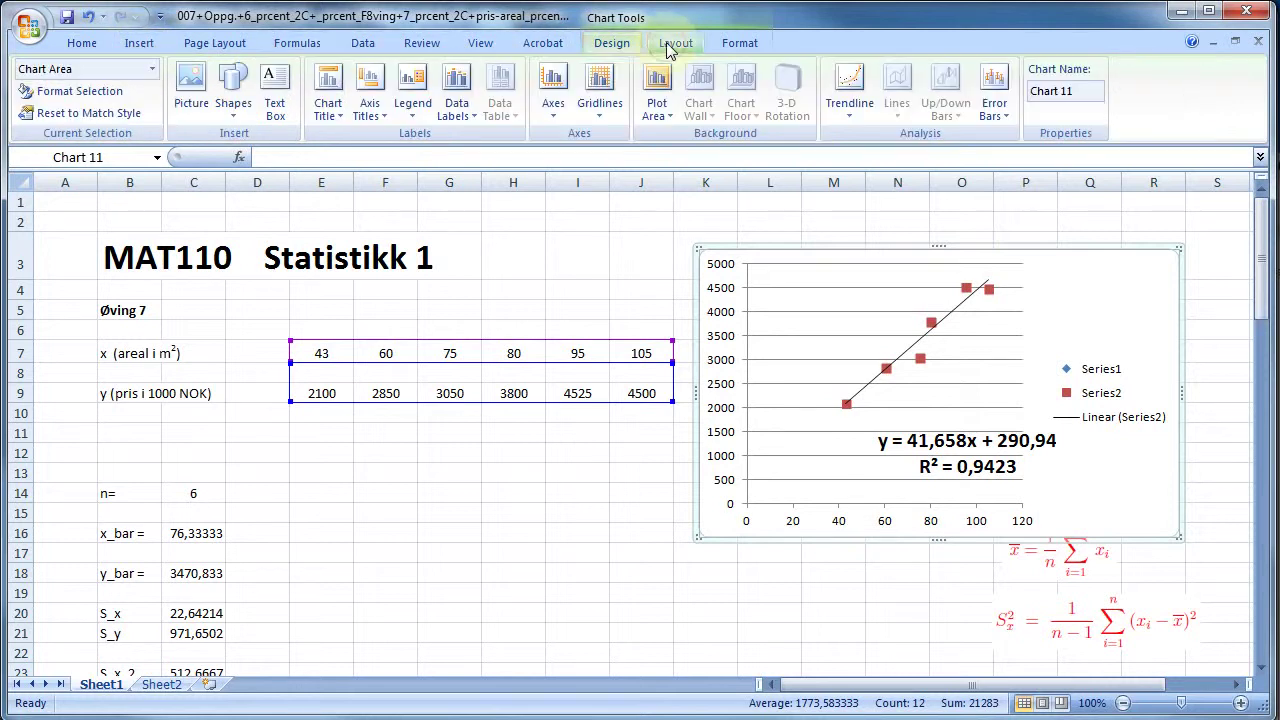
click(338, 120)
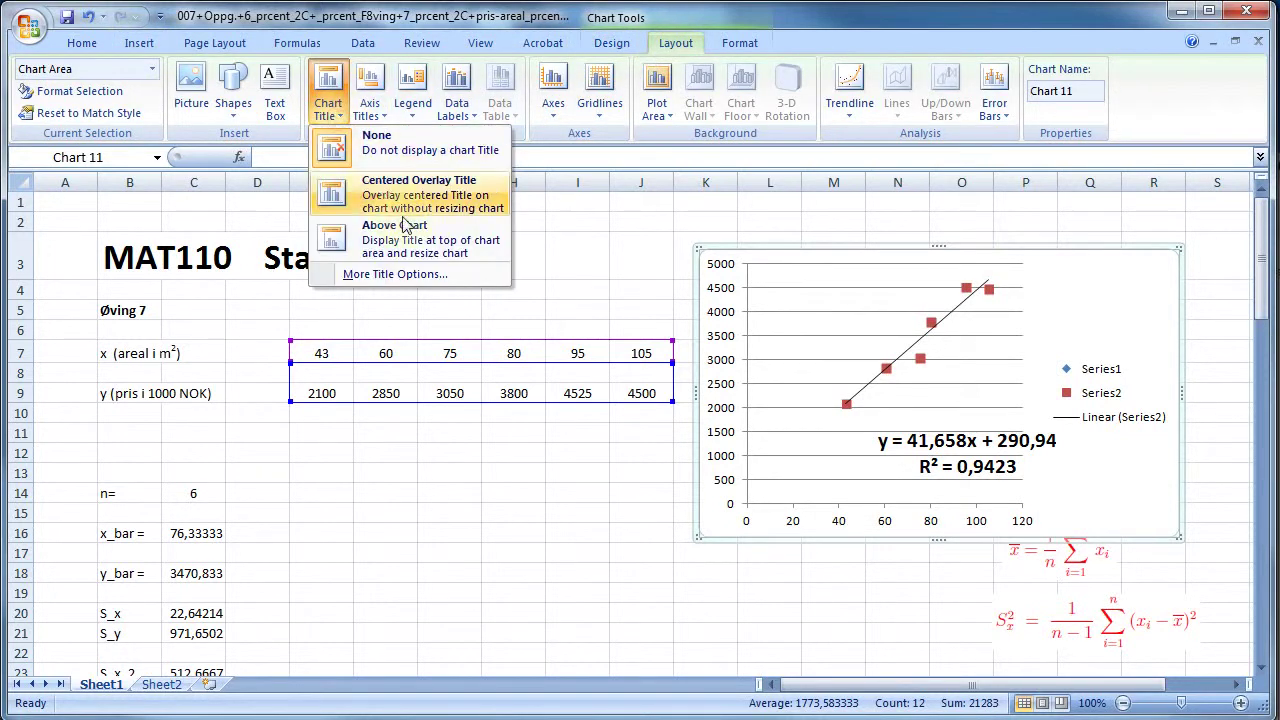
click(421, 205)
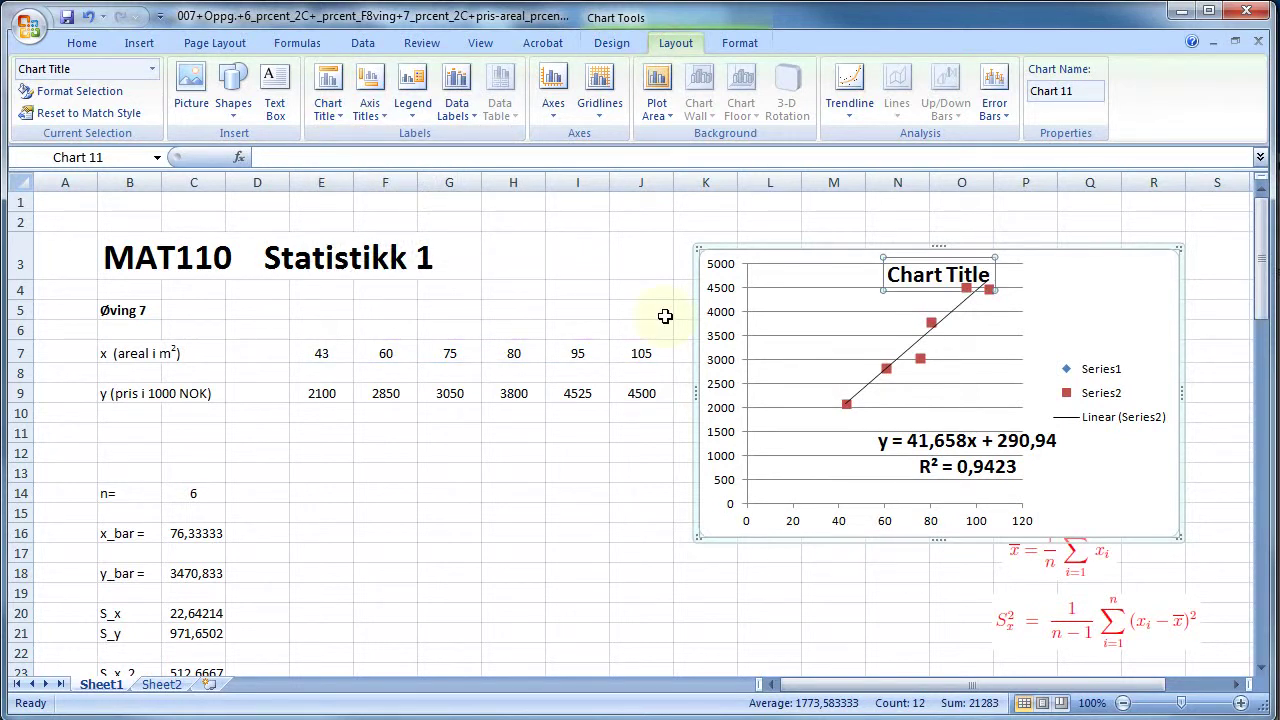
Change the chart title text to 'Pris VS areal'.
text(Pris)
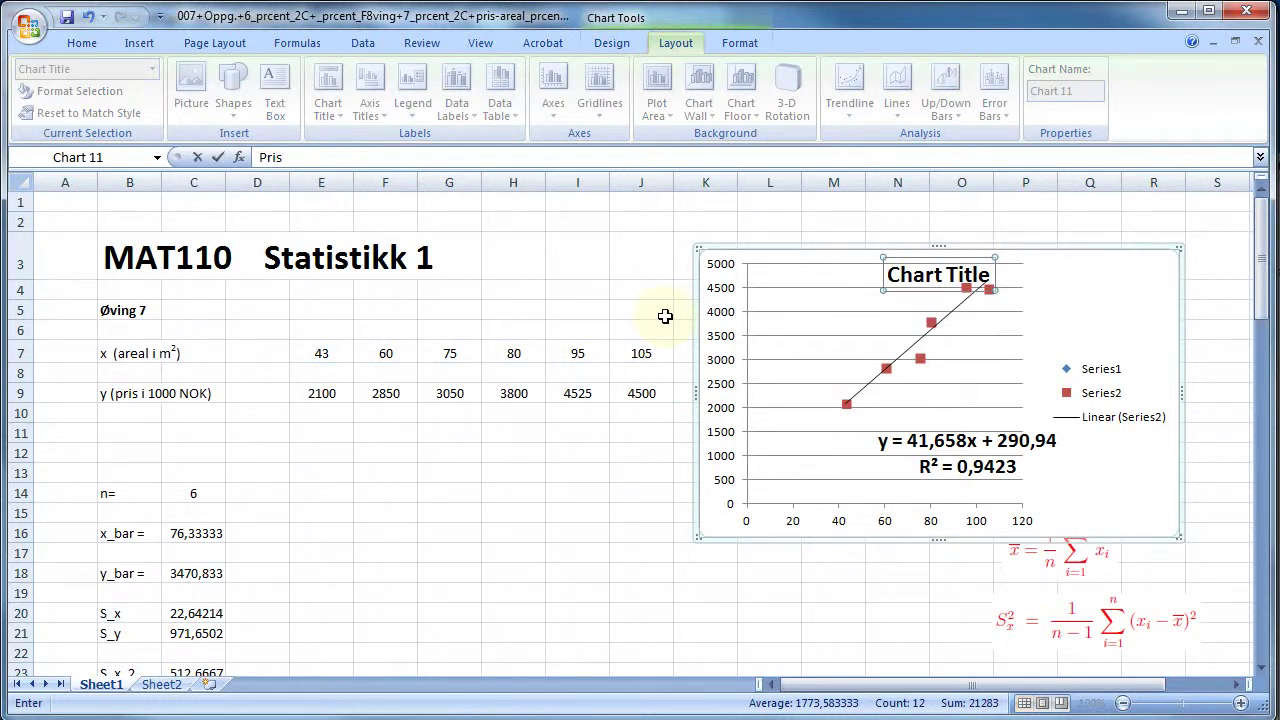
key(Return)
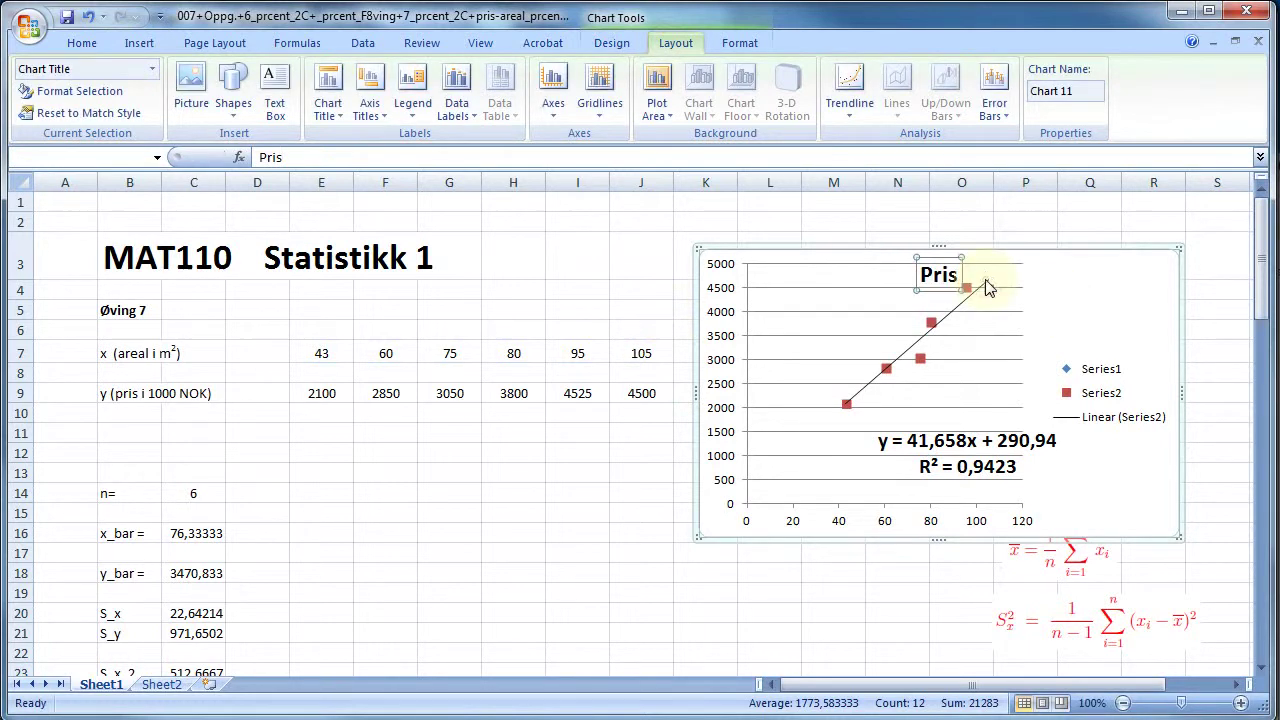
key(BackSpace)
text(VS areal)
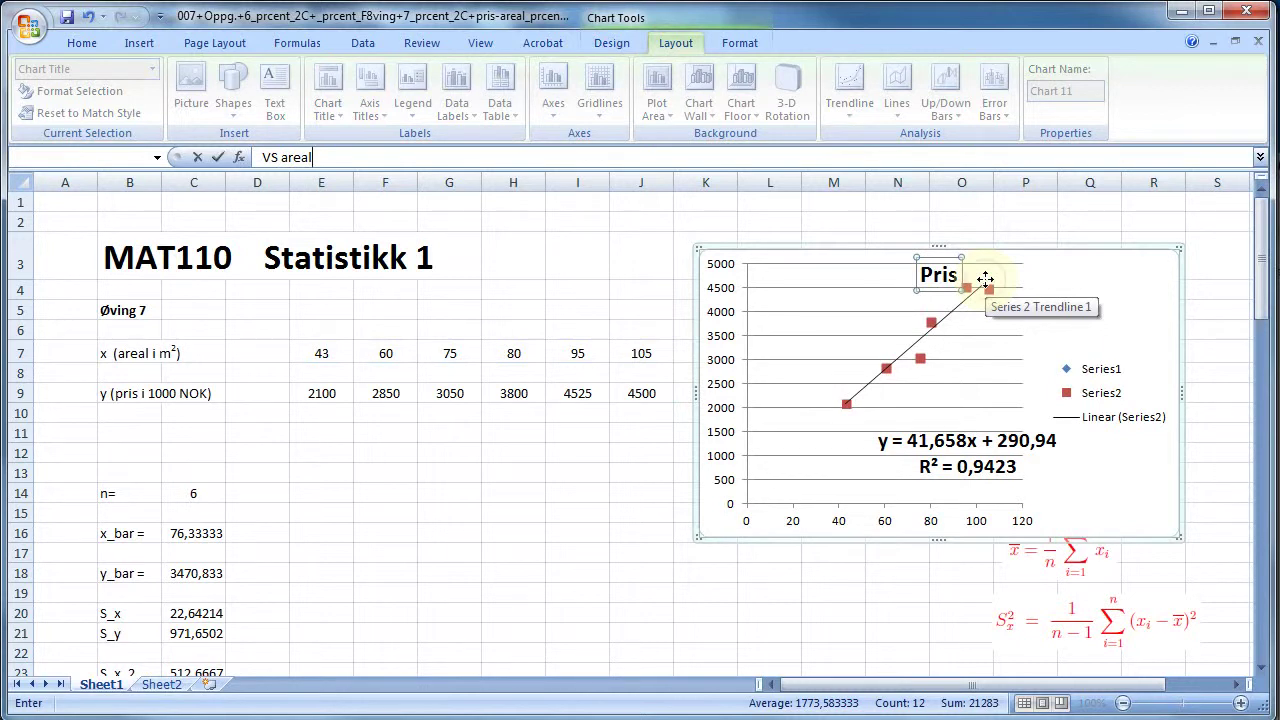
click(985, 279)
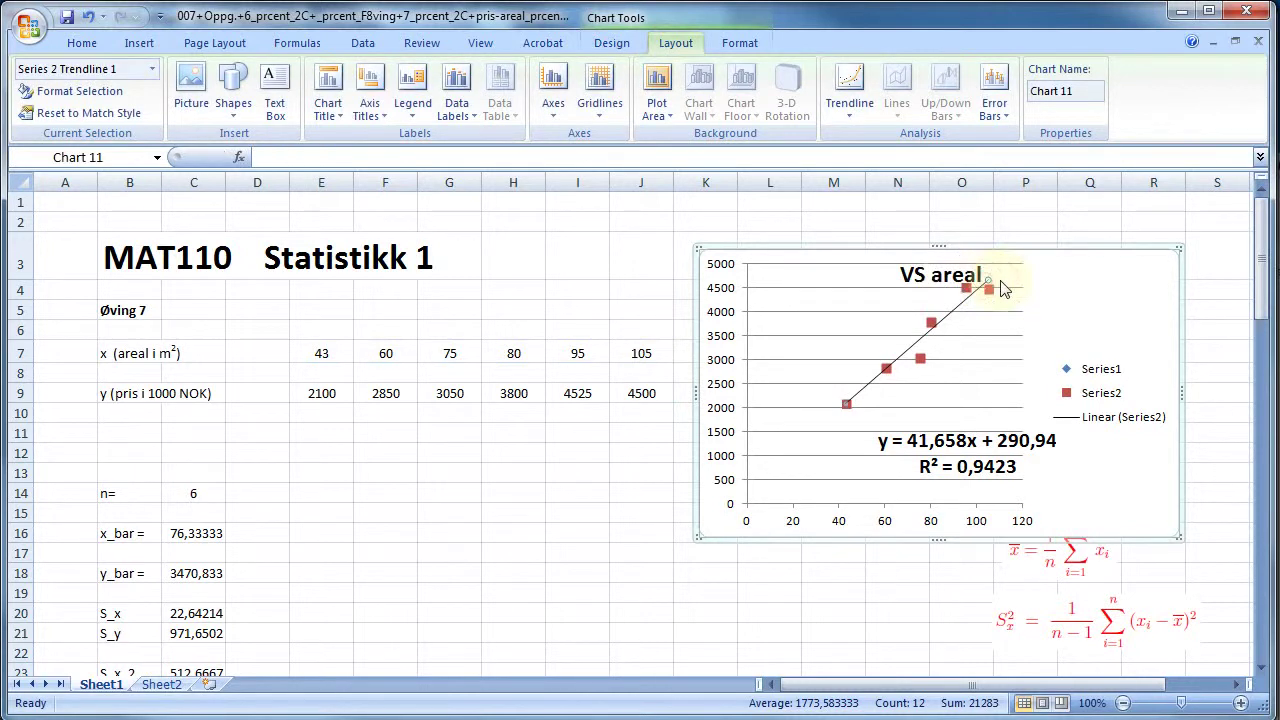
click(905, 278)
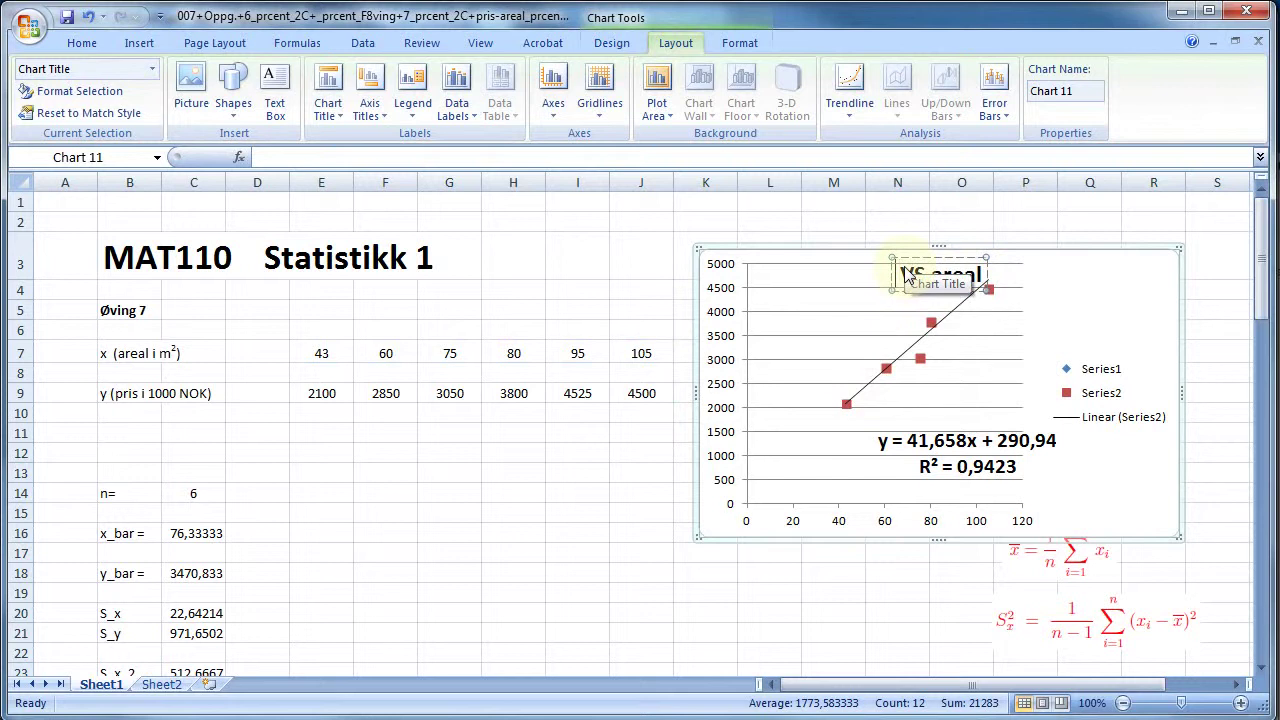
click(905, 278)
text(Pris)
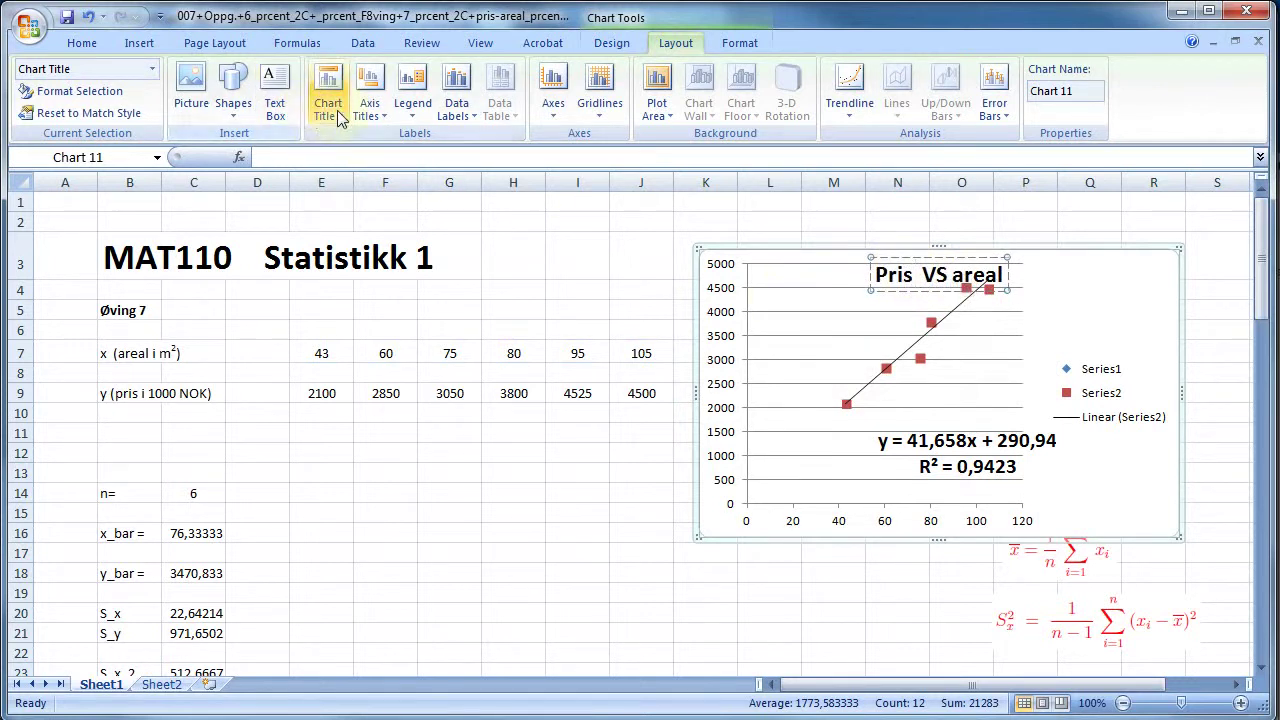
click(375, 112)
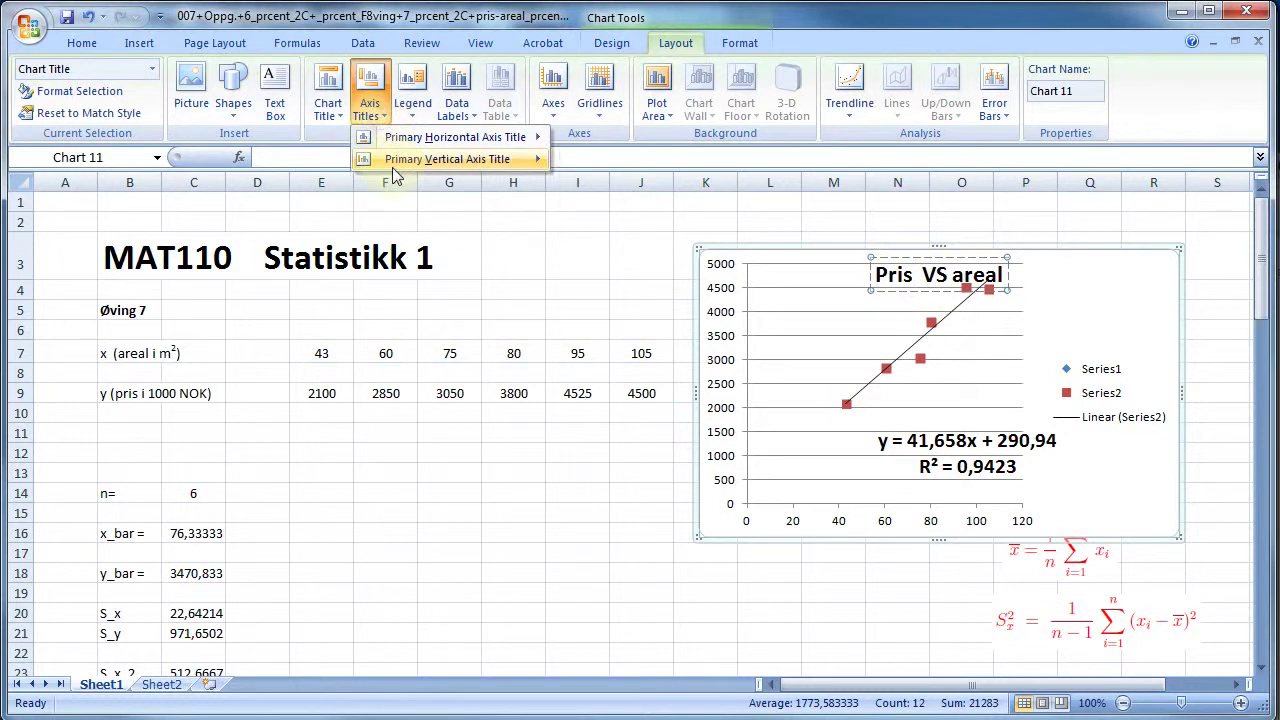
mouse_move(455, 137)
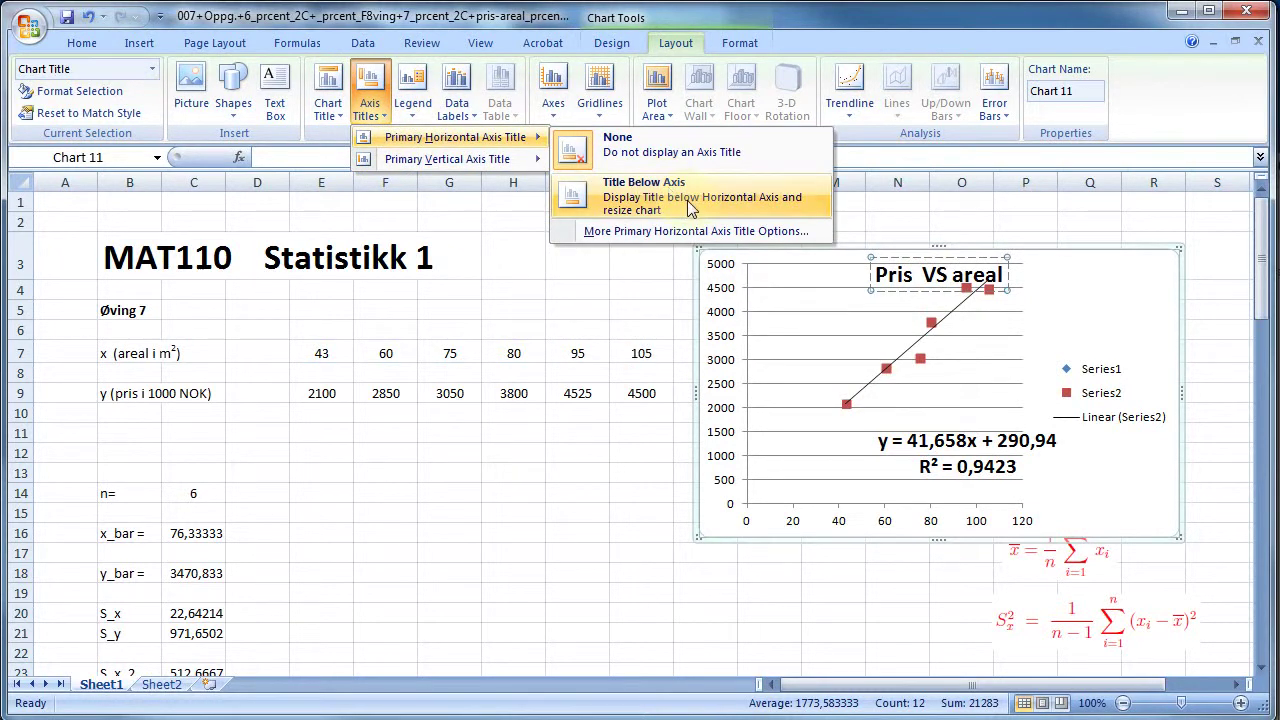
Add a horizontal axis title below the axis reading 'Area ( i m2 )'.
click(687, 200)
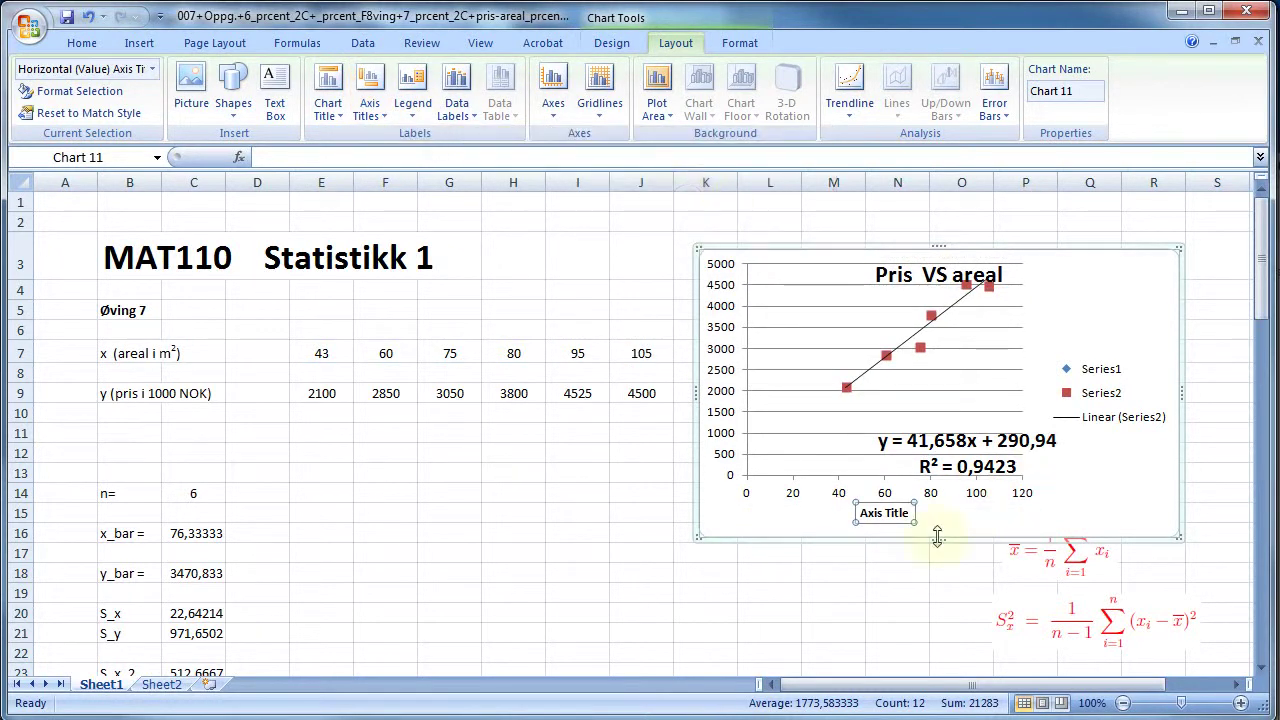
key(BackSpace)
key(BackSpace)
key(BackSpace)
key(BackSpace)
key(BackSpace)
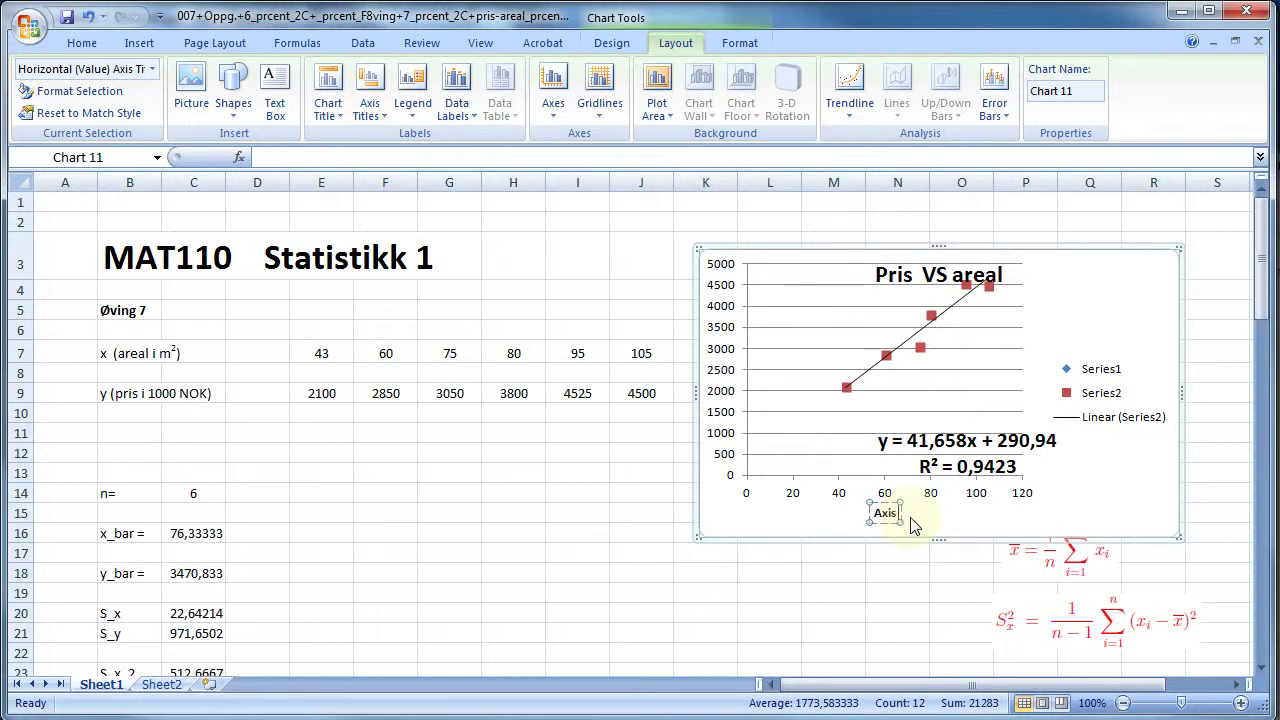
key(BackSpace)
key(BackSpace)
key(BackSpace)
key(BackSpace)
key(BackSpace)
text(Area)
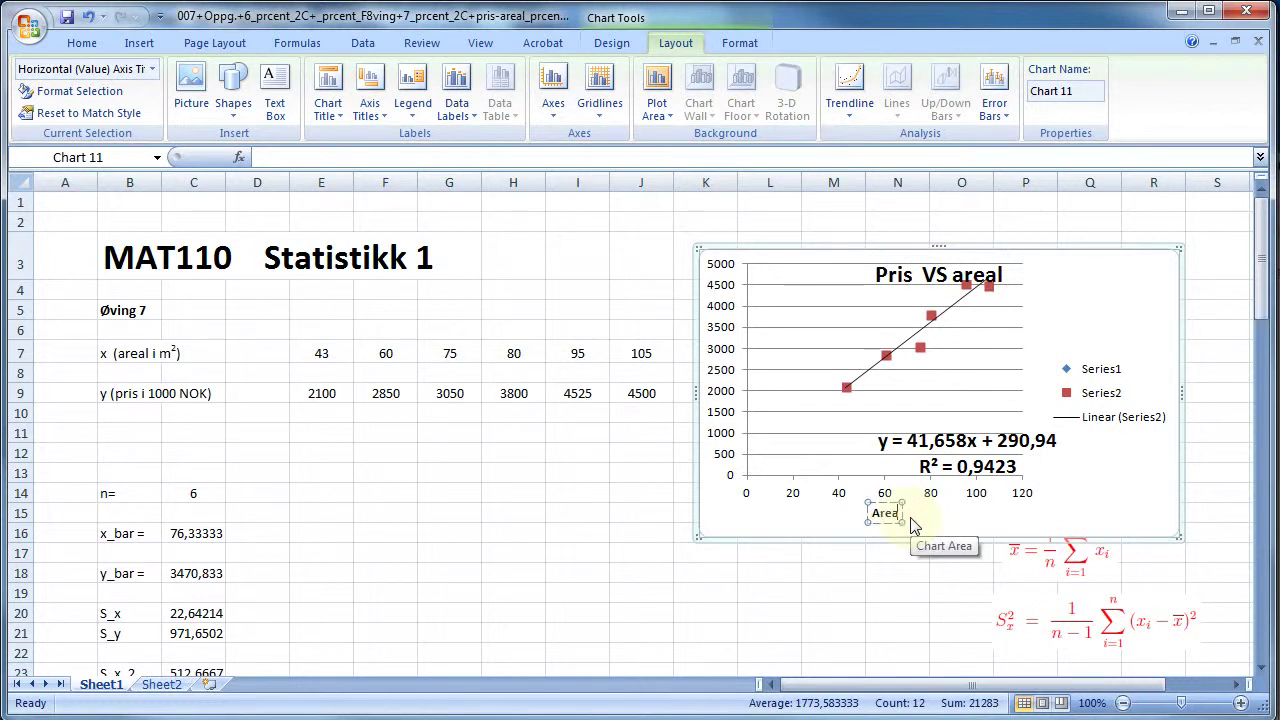
text( ( i m2 ))
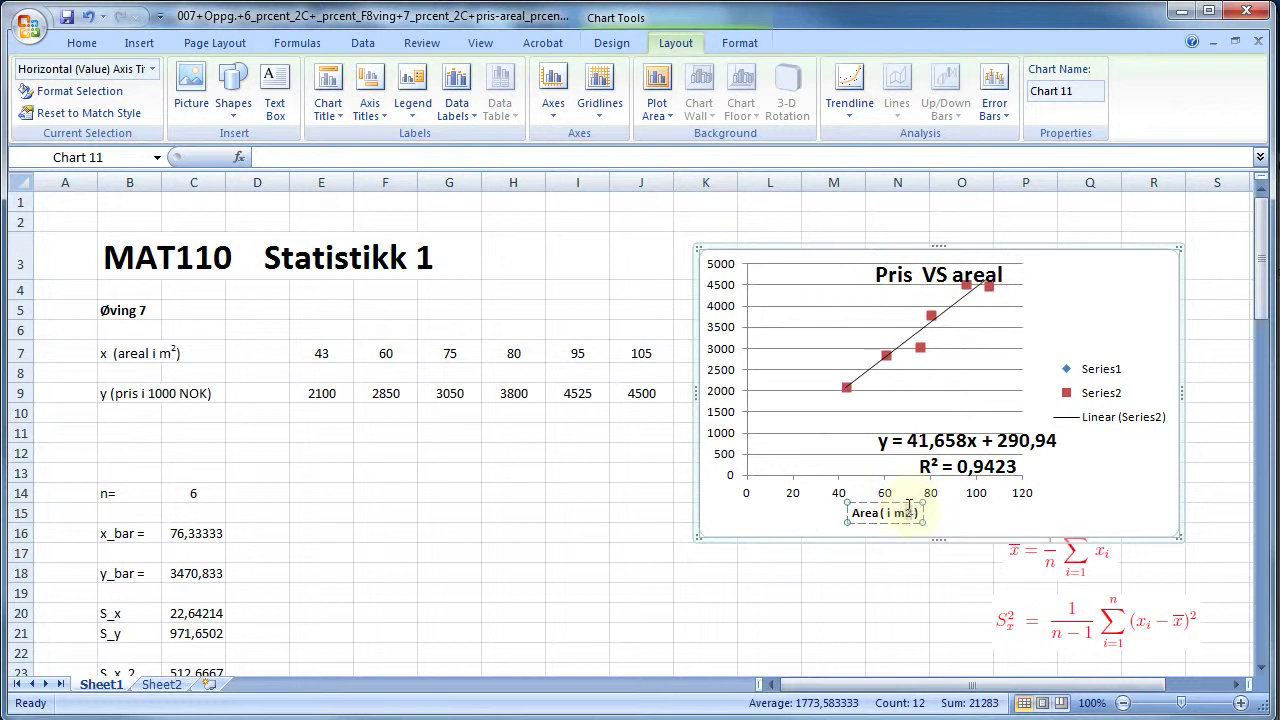
Format the 2 in m2 as superscript in the Font dialog.
click(82, 43)
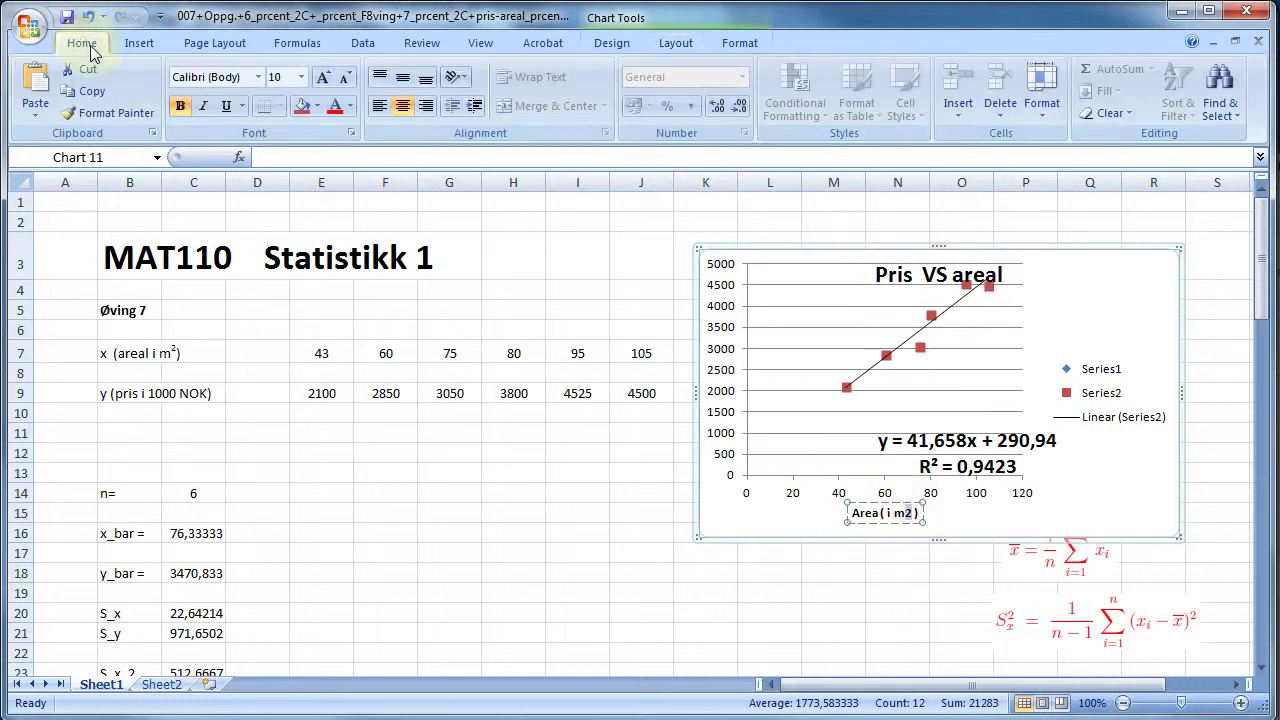
click(350, 133)
click(476, 427)
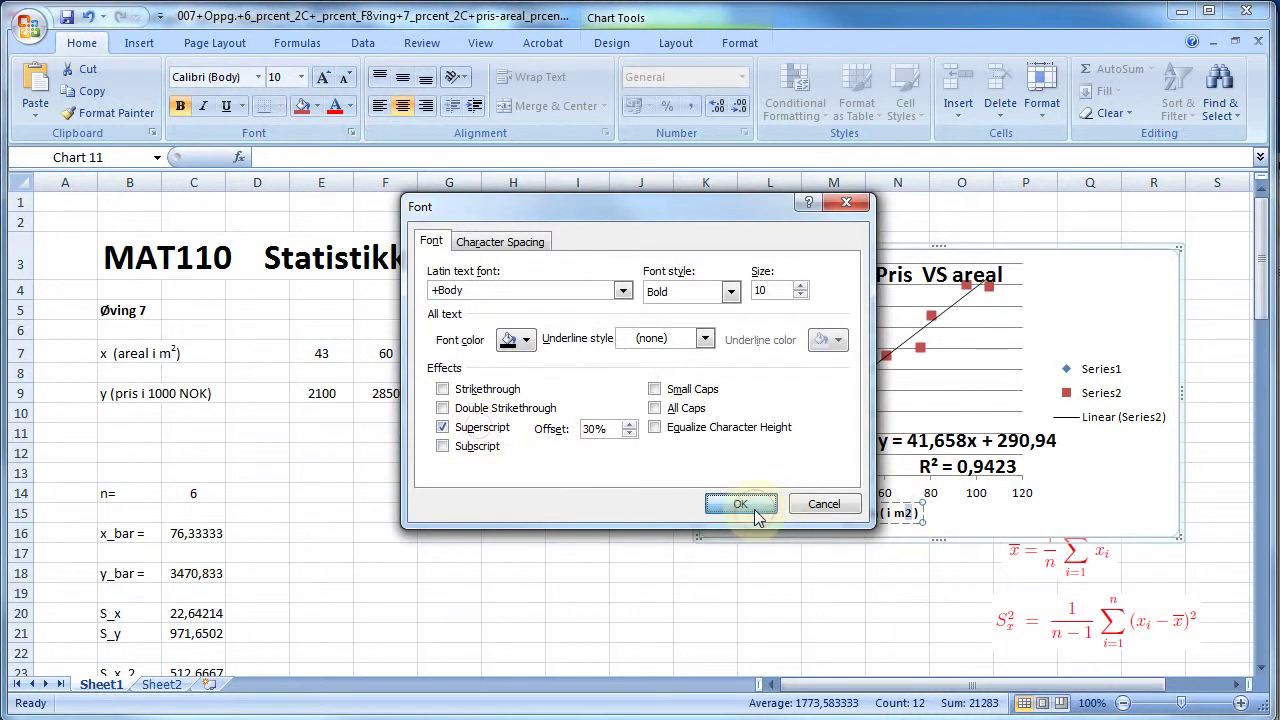
click(740, 504)
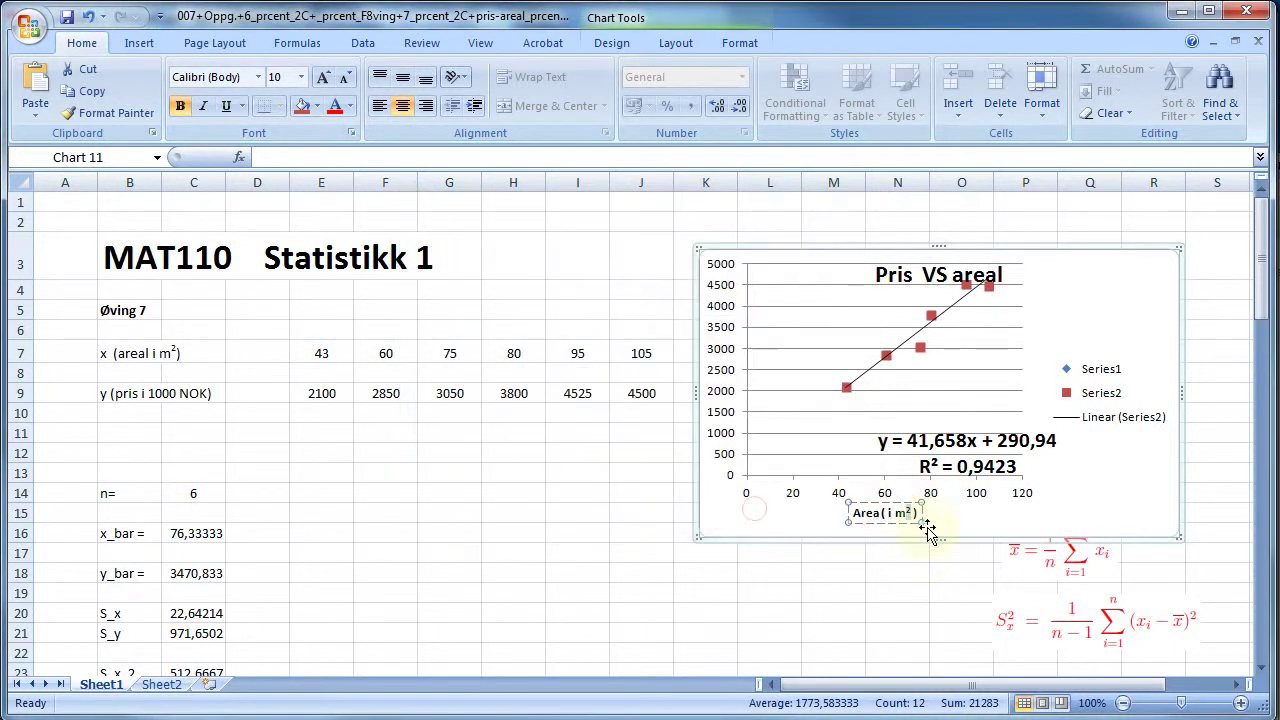
click(1150, 313)
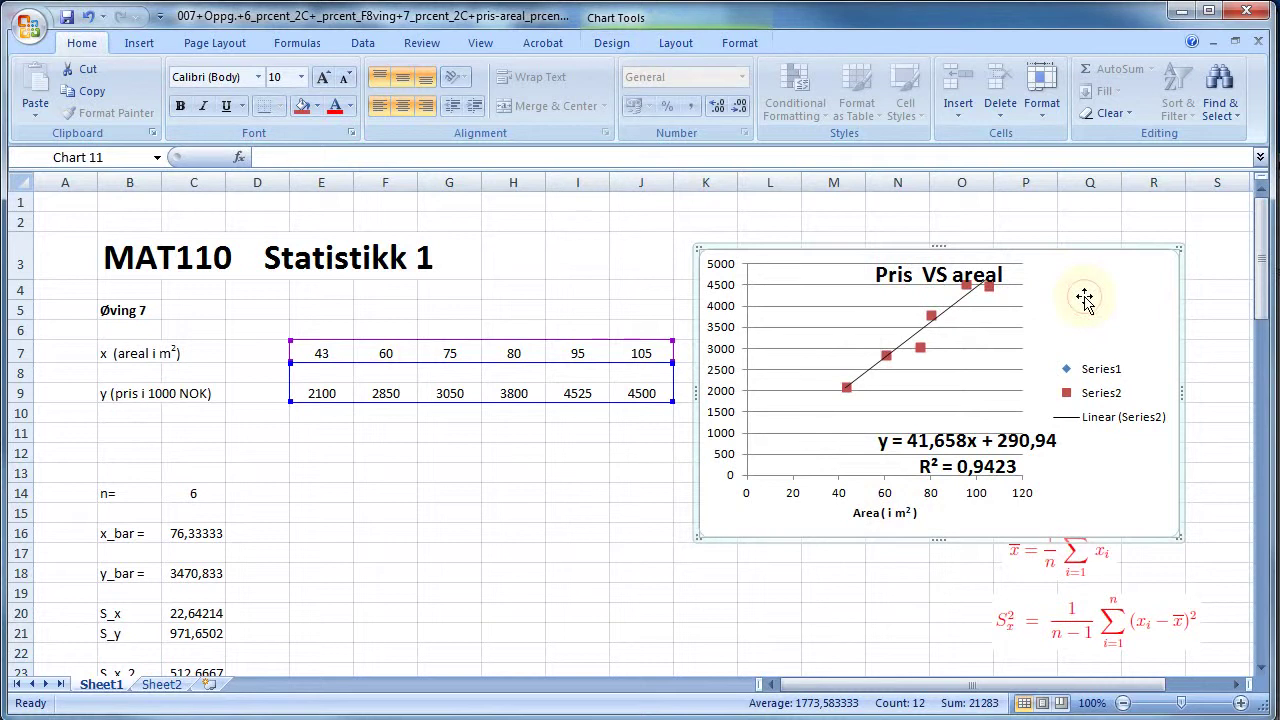
Add a title beside the vertical axis and clear its placeholder text.
click(675, 43)
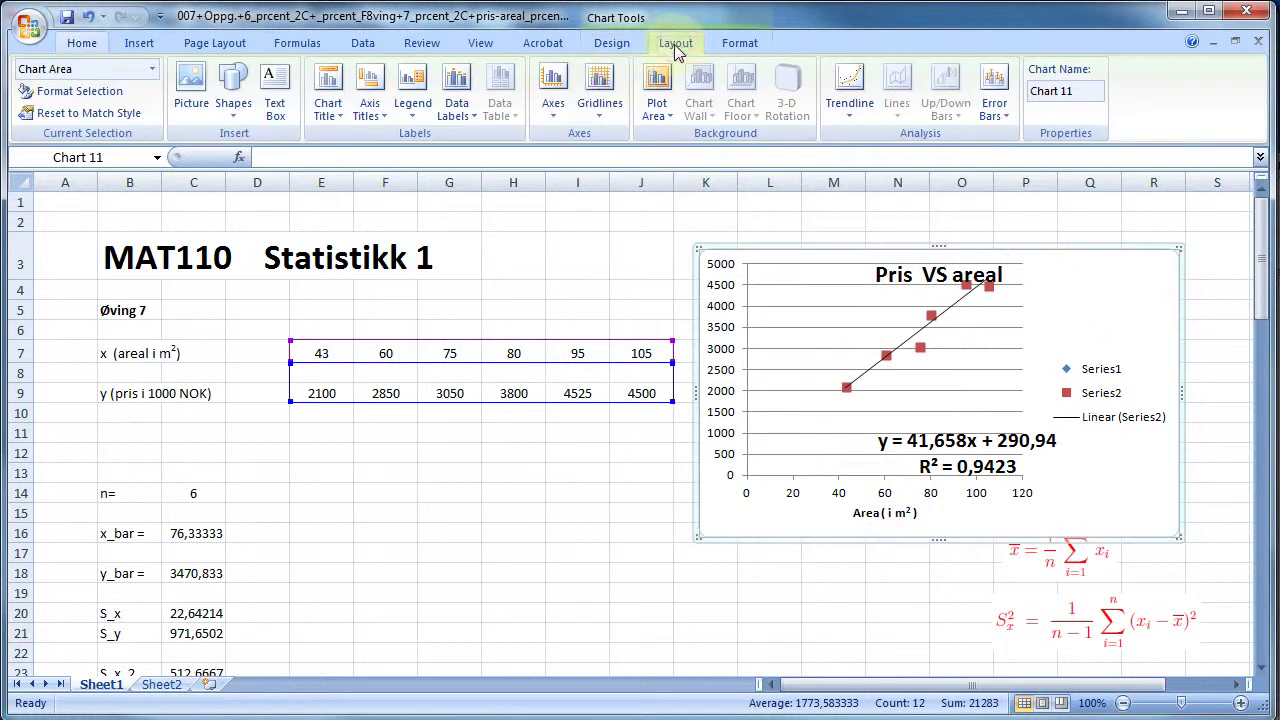
click(381, 111)
mouse_move(447, 159)
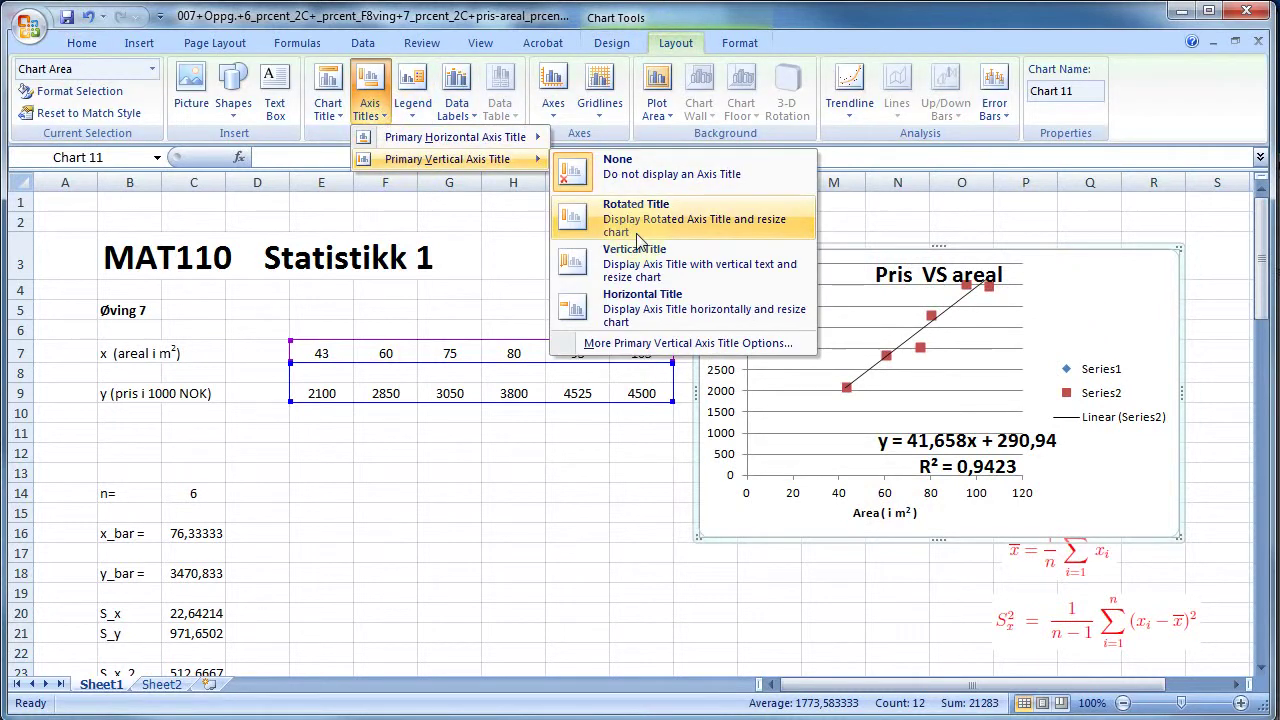
click(678, 306)
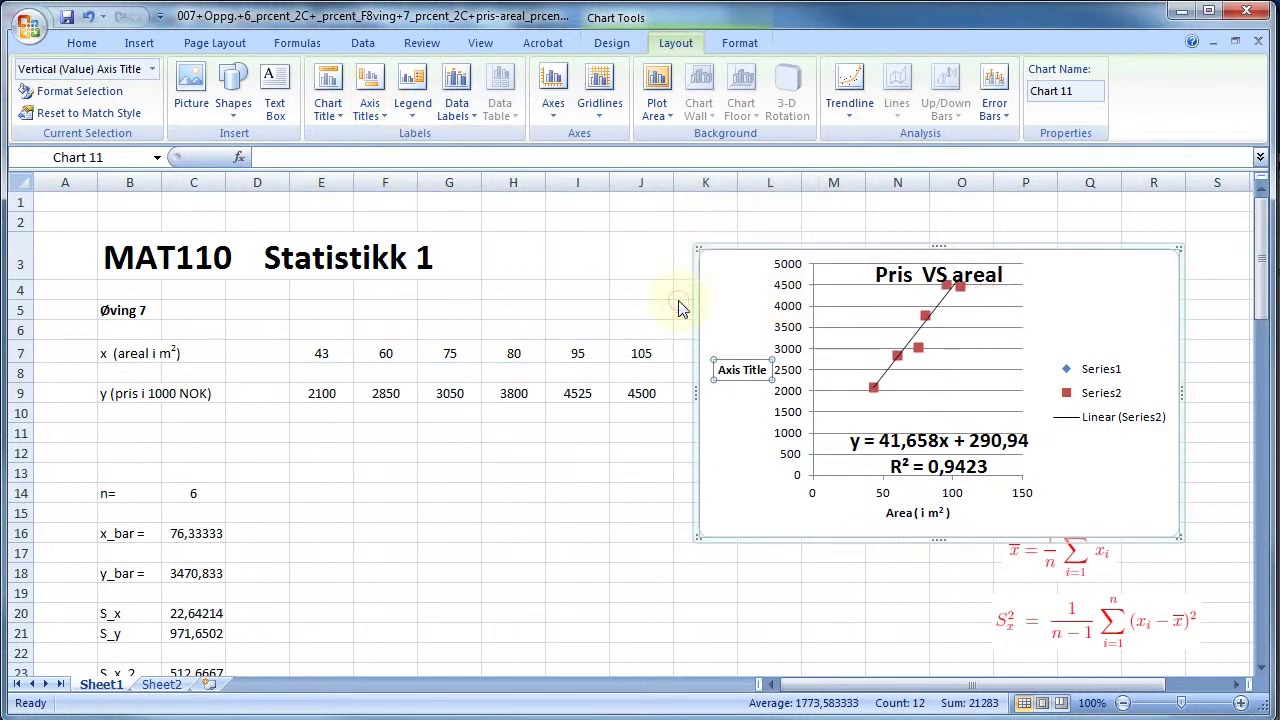
click(725, 369)
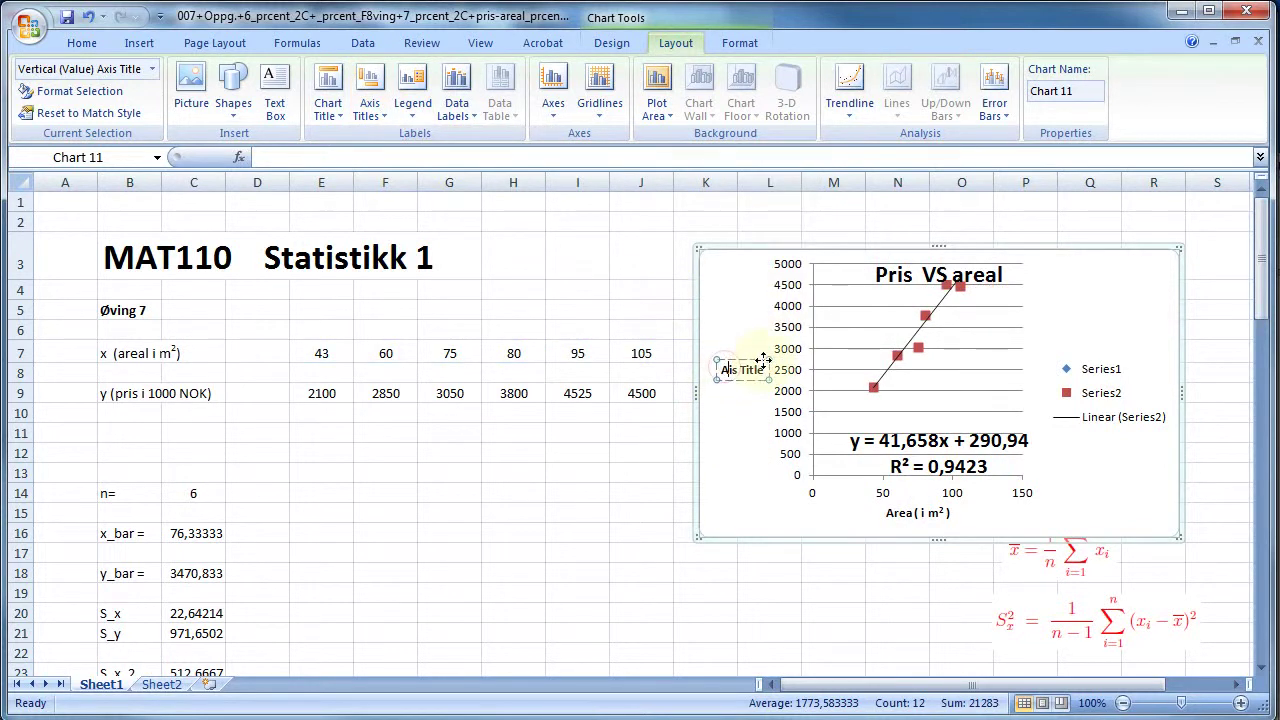
key(Delete)
key(Delete)
key(Delete)
key(Delete)
key(Delete)
key(Delete)
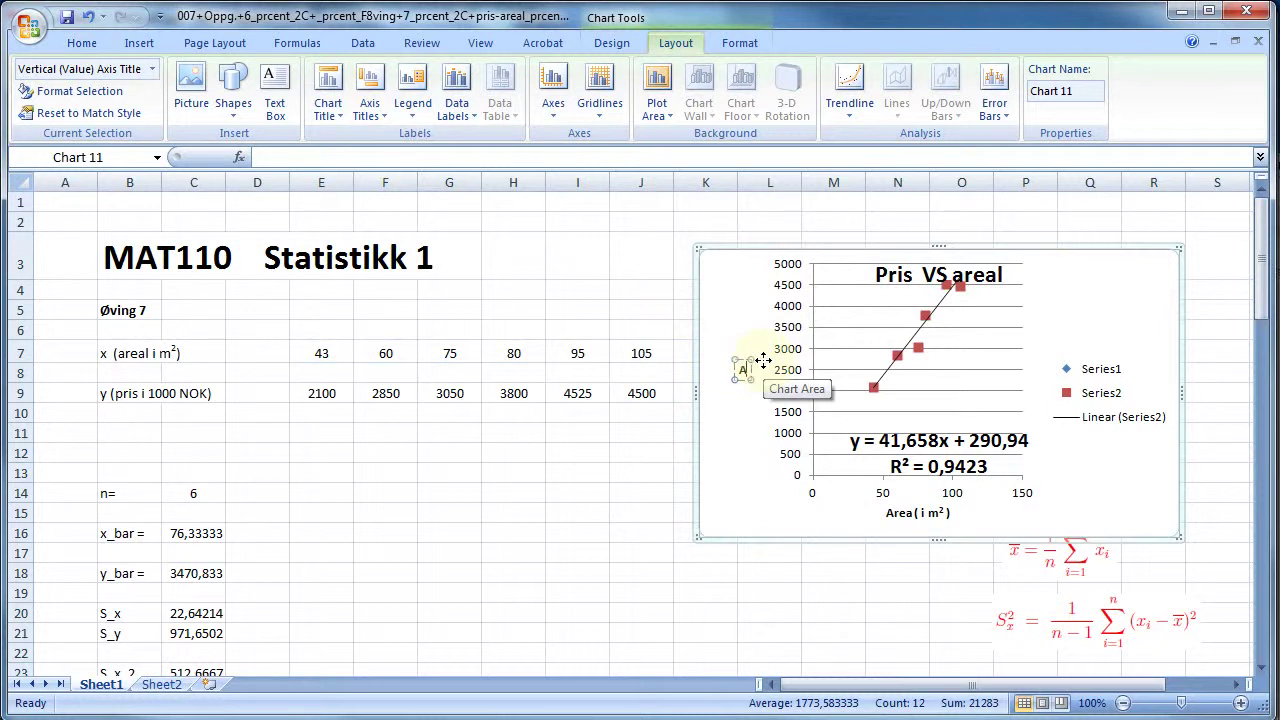
Enter 'Pris (i 1000 NOK)' as a two-line vertical axis title and enlarge the chart.
text(Pirs)
key(BackSpace)
key(BackSpace)
text(is)
key(Return)
text(00)
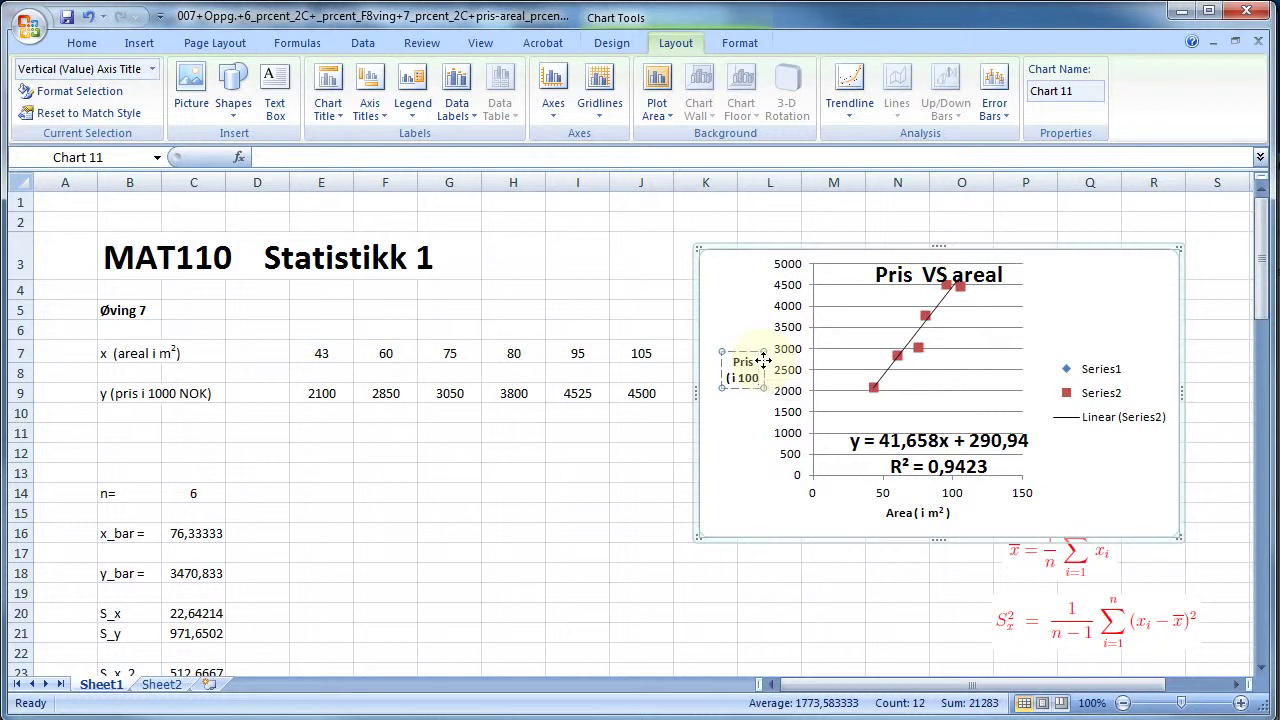
text(0 NOK))
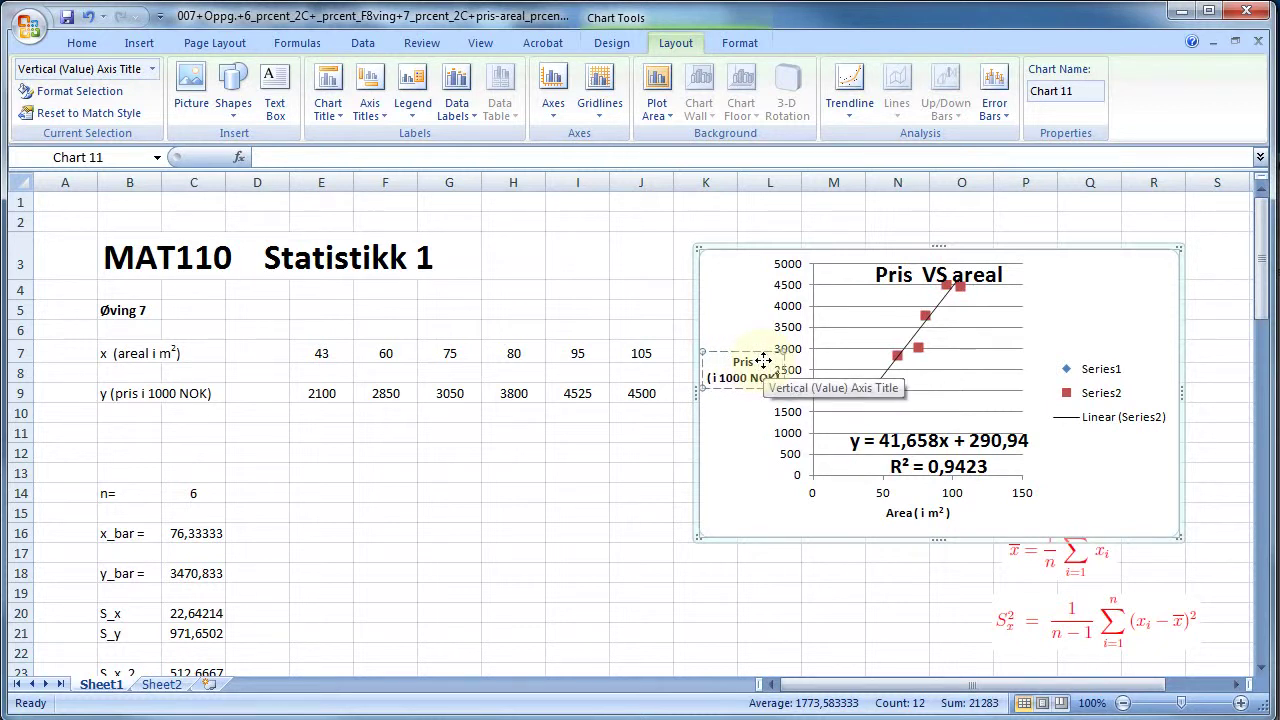
click(1160, 487)
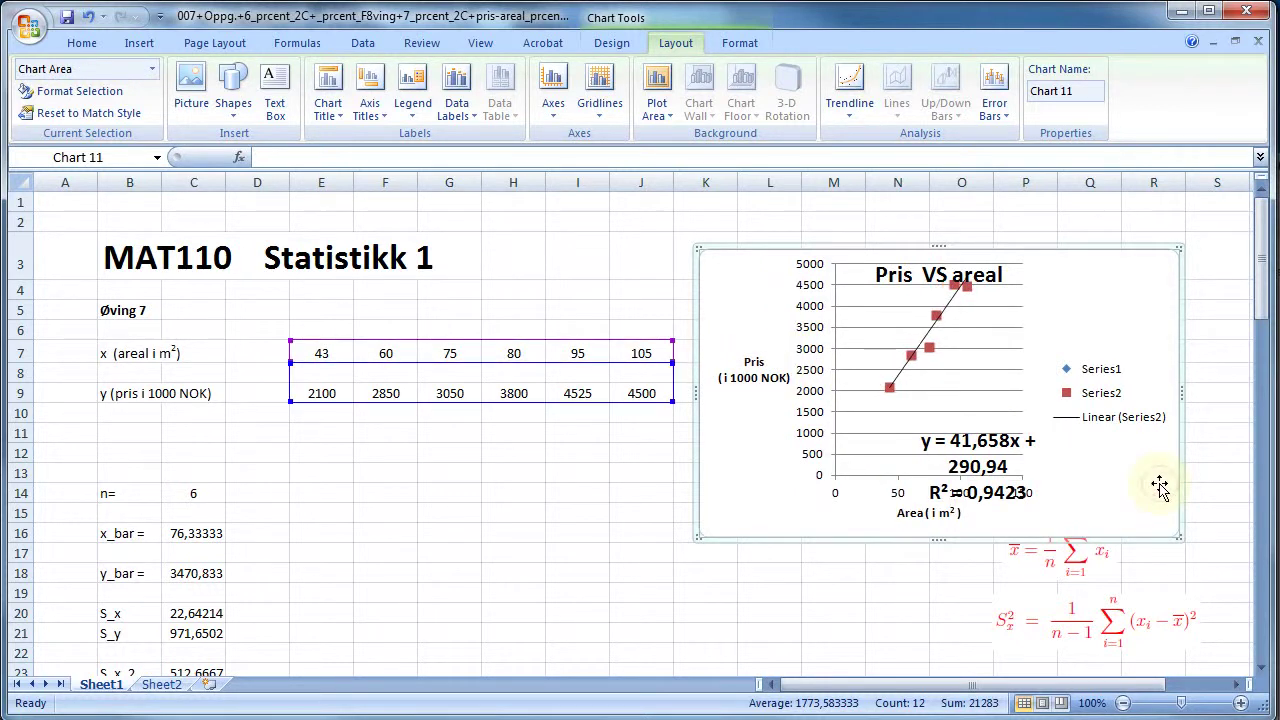
drag(697, 537, 677, 606)
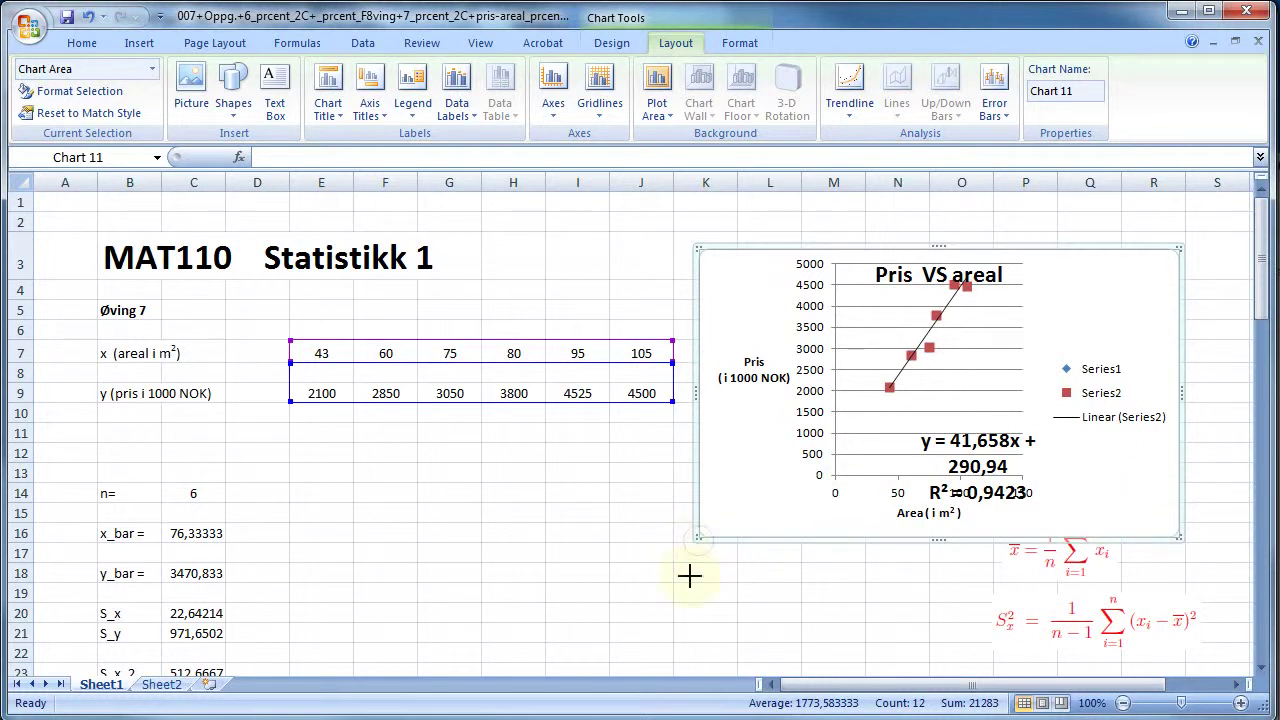